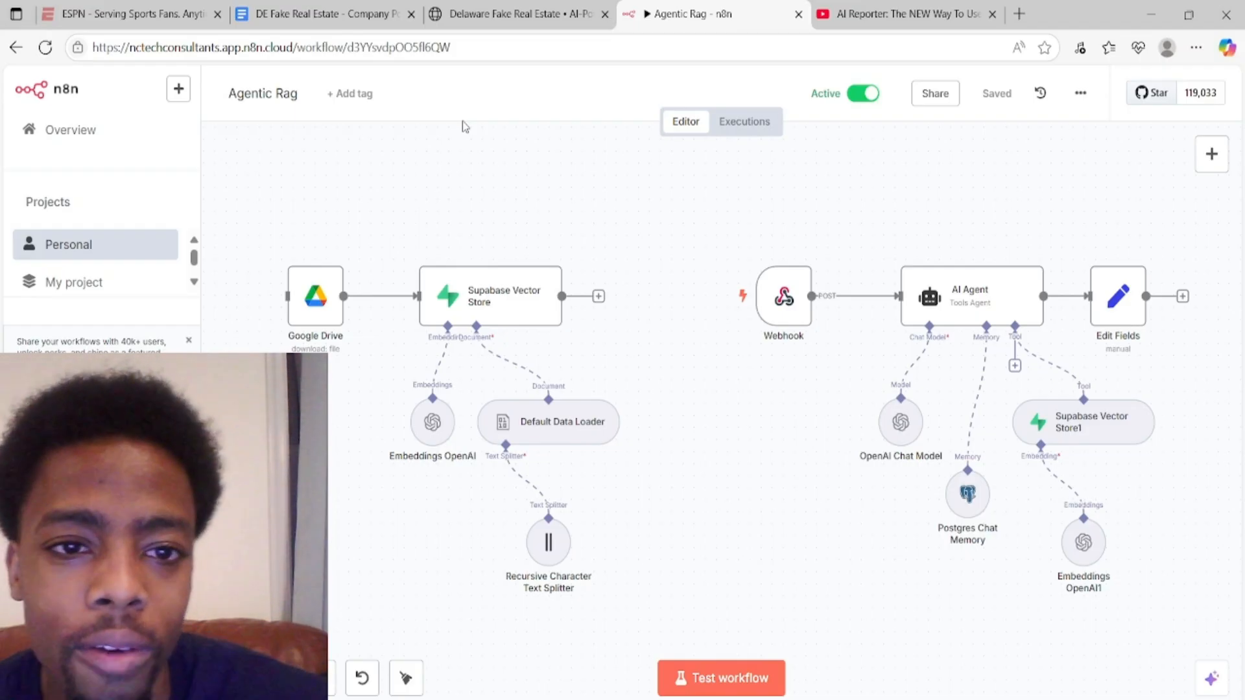
- On the Delaware Fake Real Estate site, ask the AI assistant "What is the policy regarding tardiness?" and view its answer
click(525, 13)
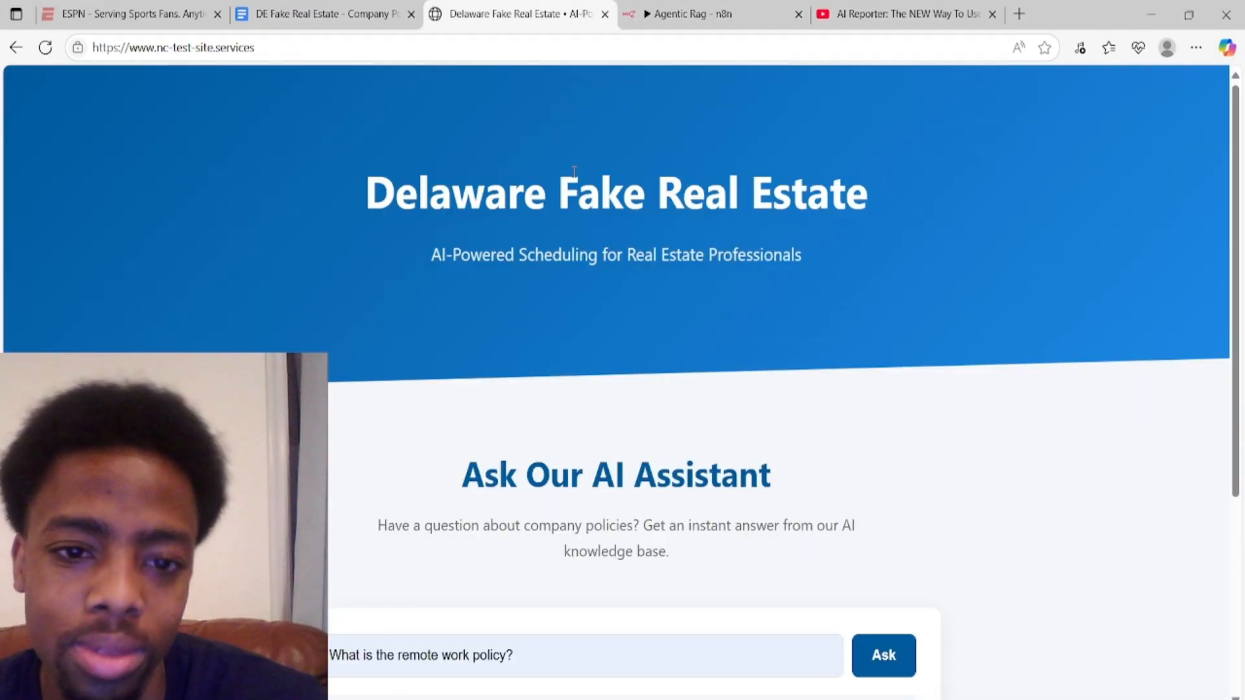
scroll(620, 326, down, 4)
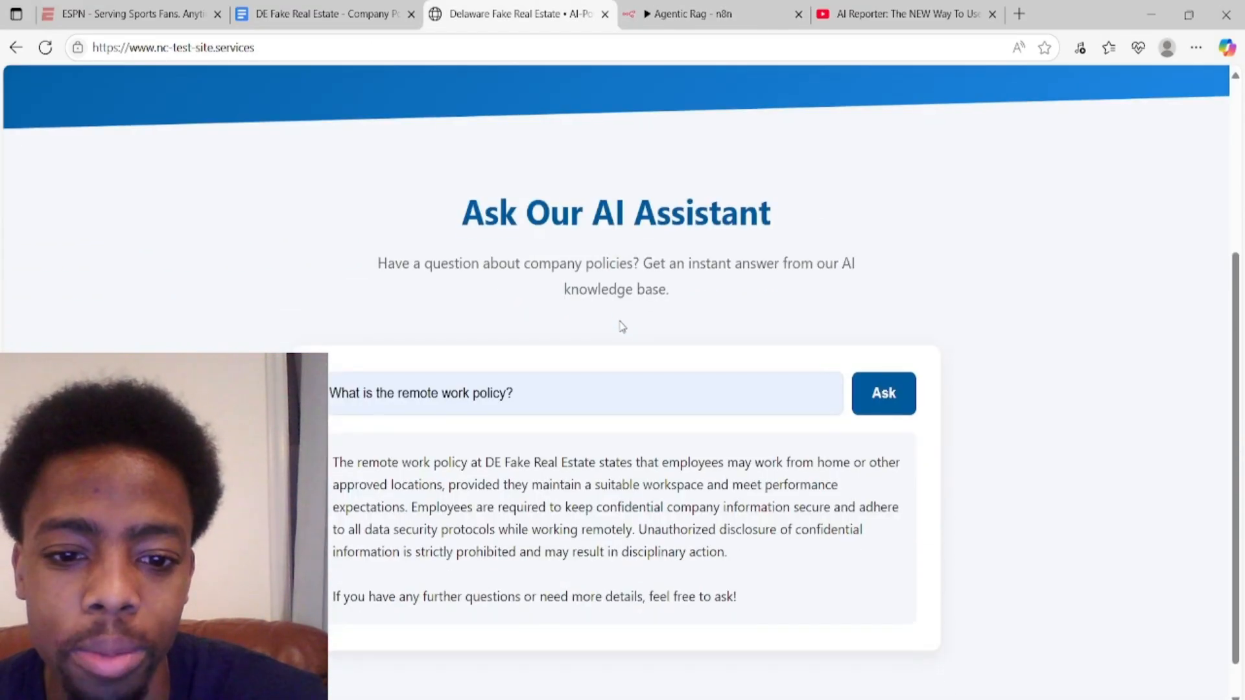
click(550, 396)
key(ctrl+a)
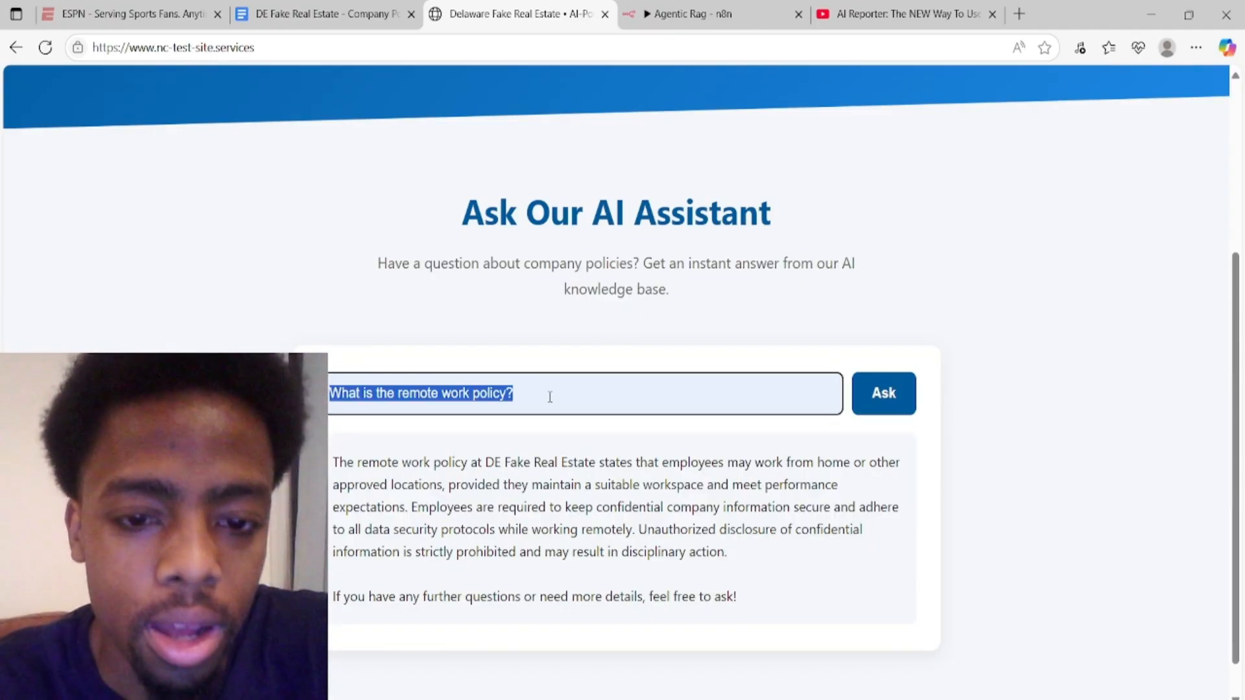
text(What is the )
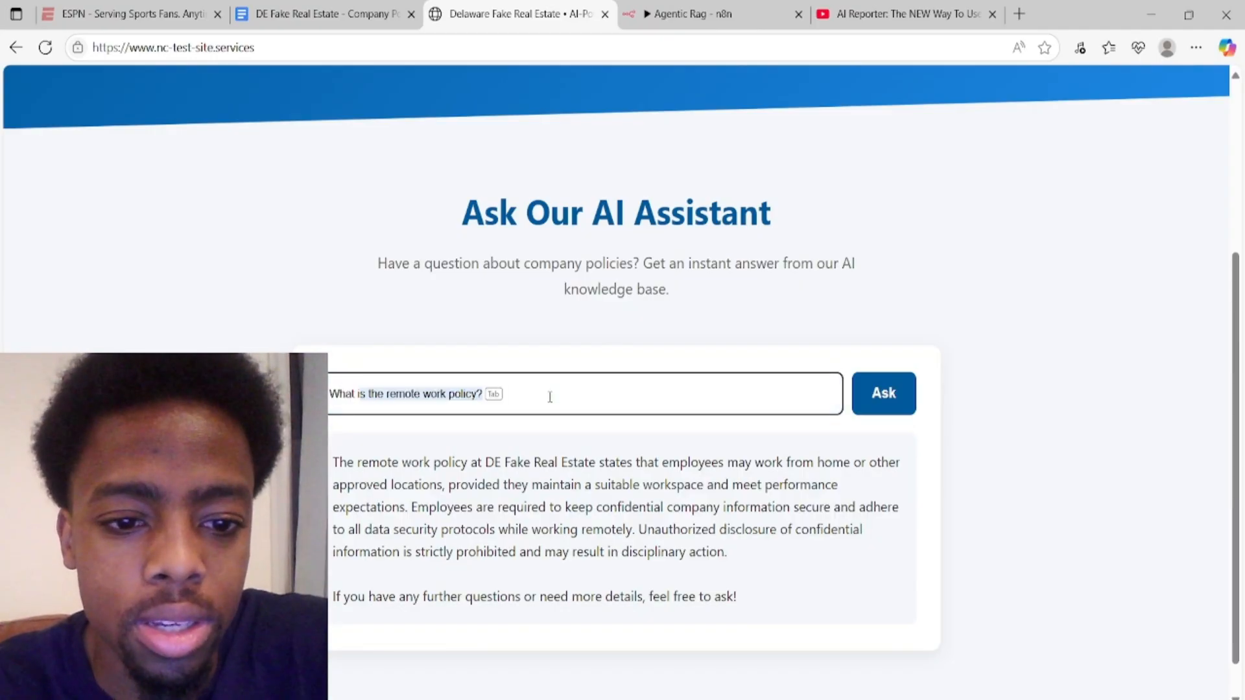
text(polic)
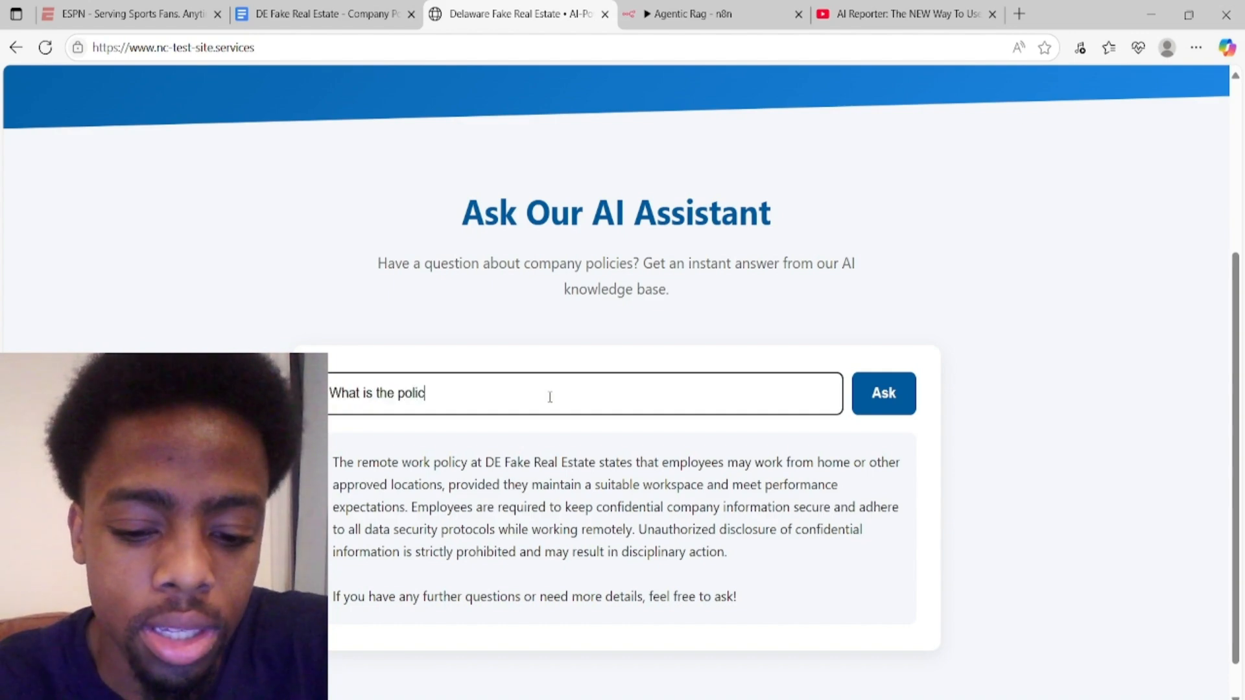
text(y regard)
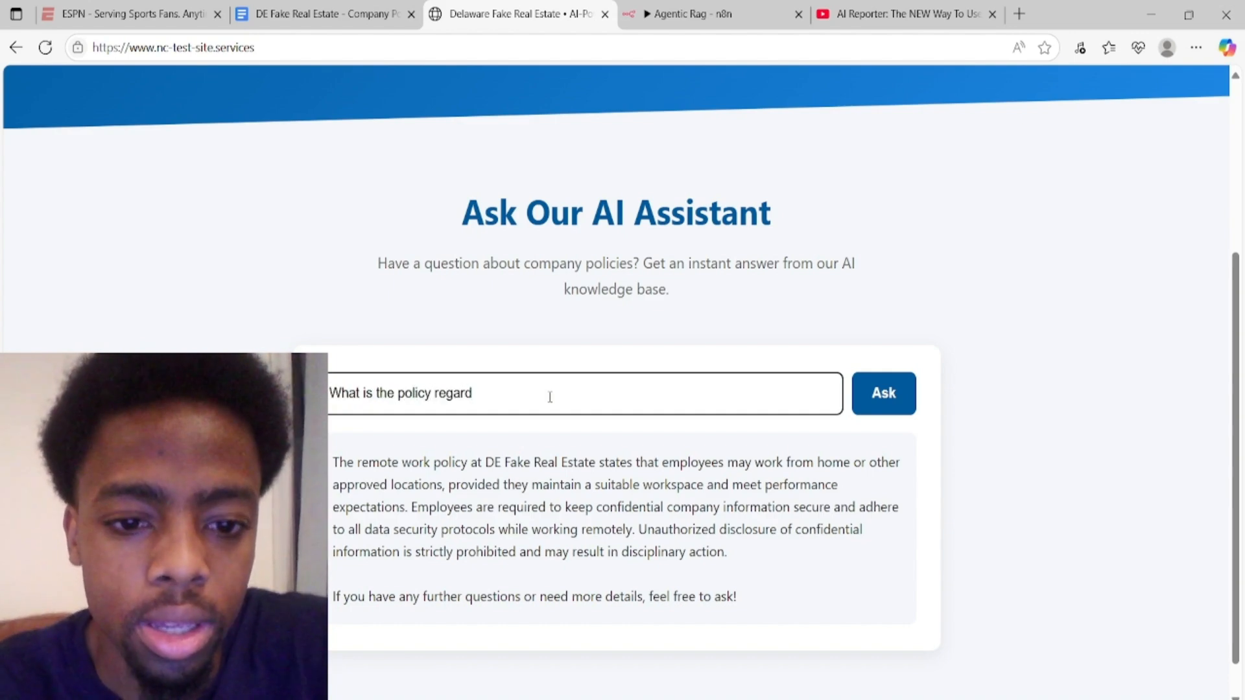
text(ing tardiness?)
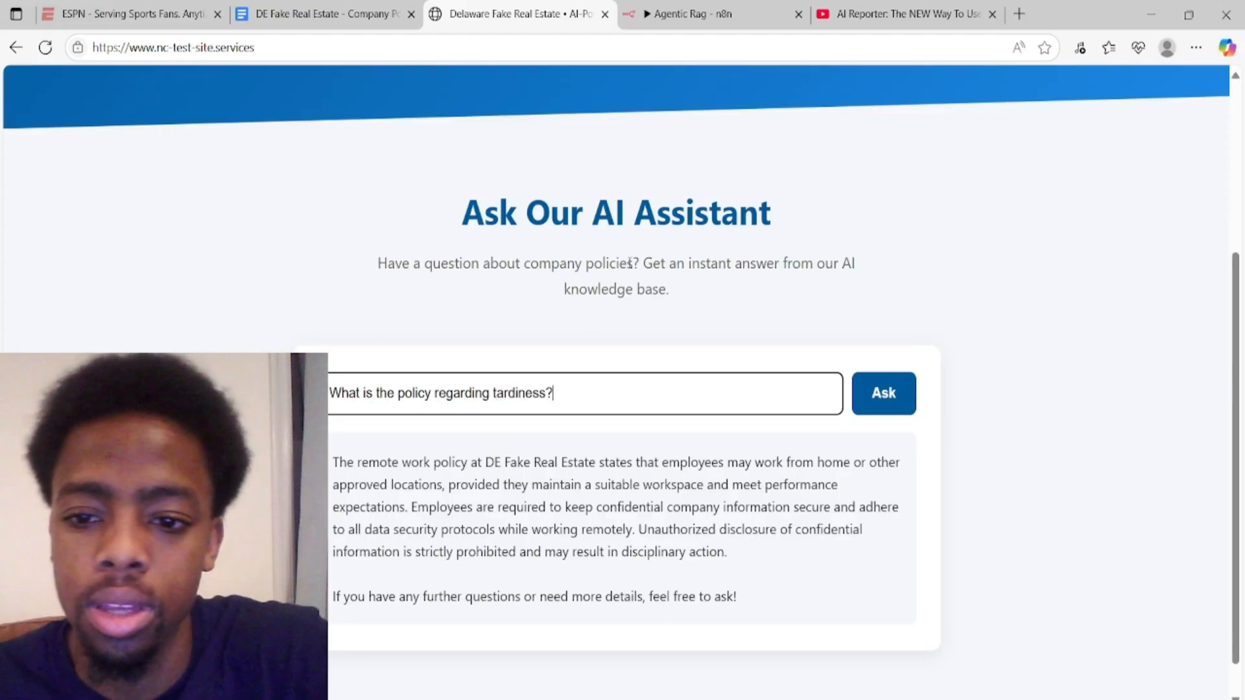
click(870, 393)
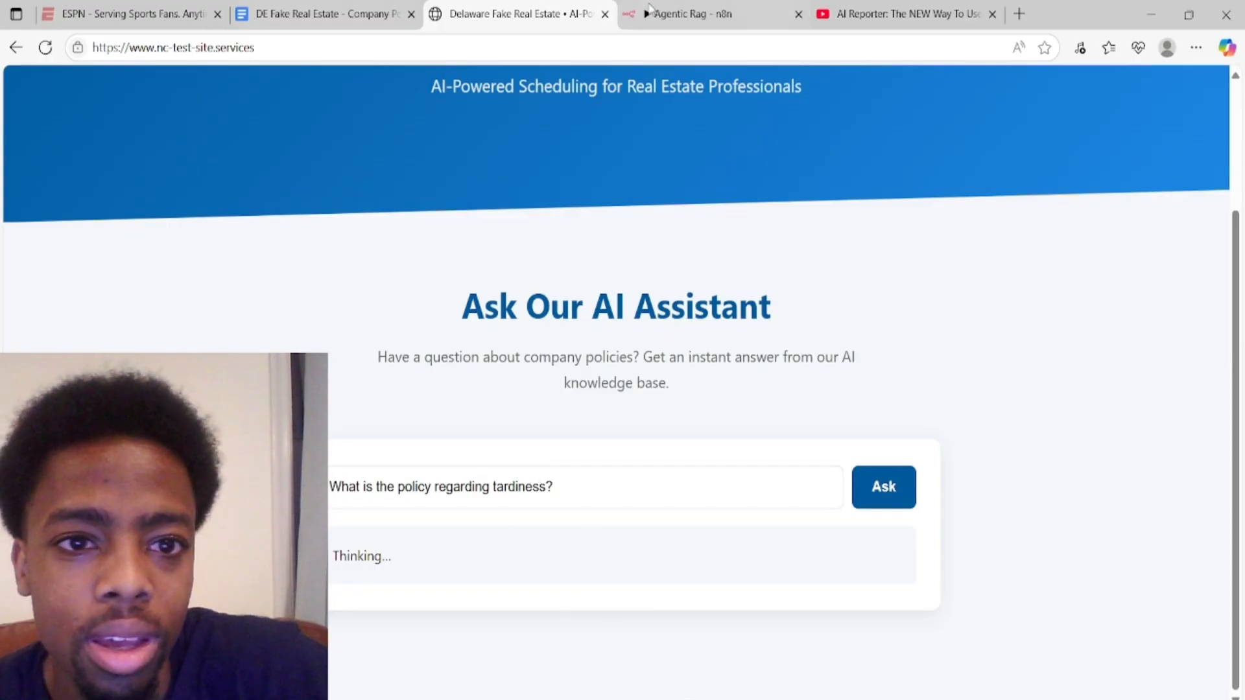
scroll(701, 338, down, 2)
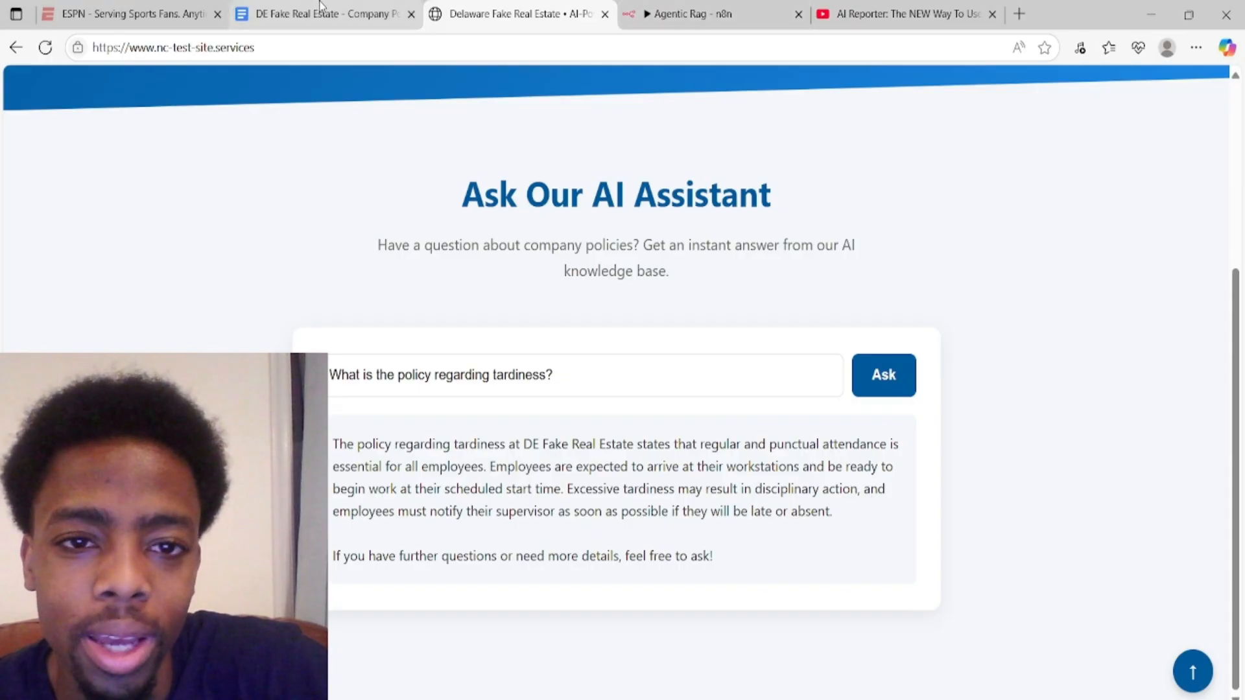
- Switch to the Company Policy Manual in Google Docs and examine its sections, particularly Attendance and Punctuality, to compare with the assistant's answer
click(345, 16)
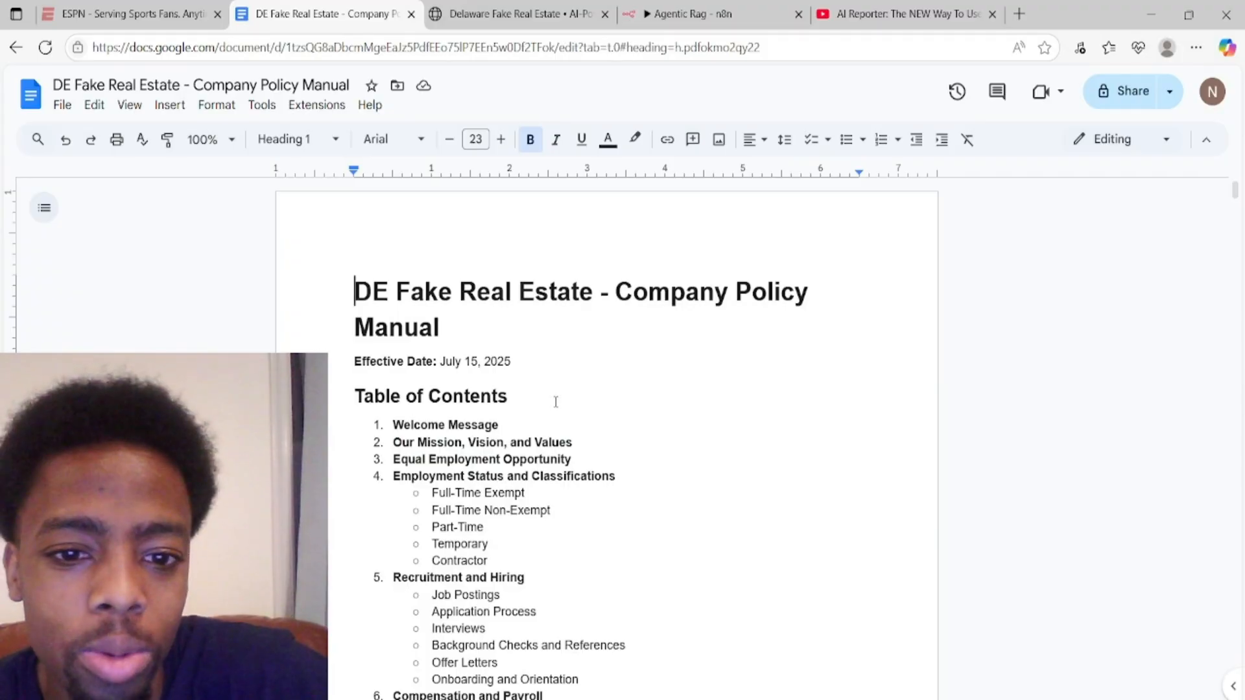
scroll(556, 404, down, 10)
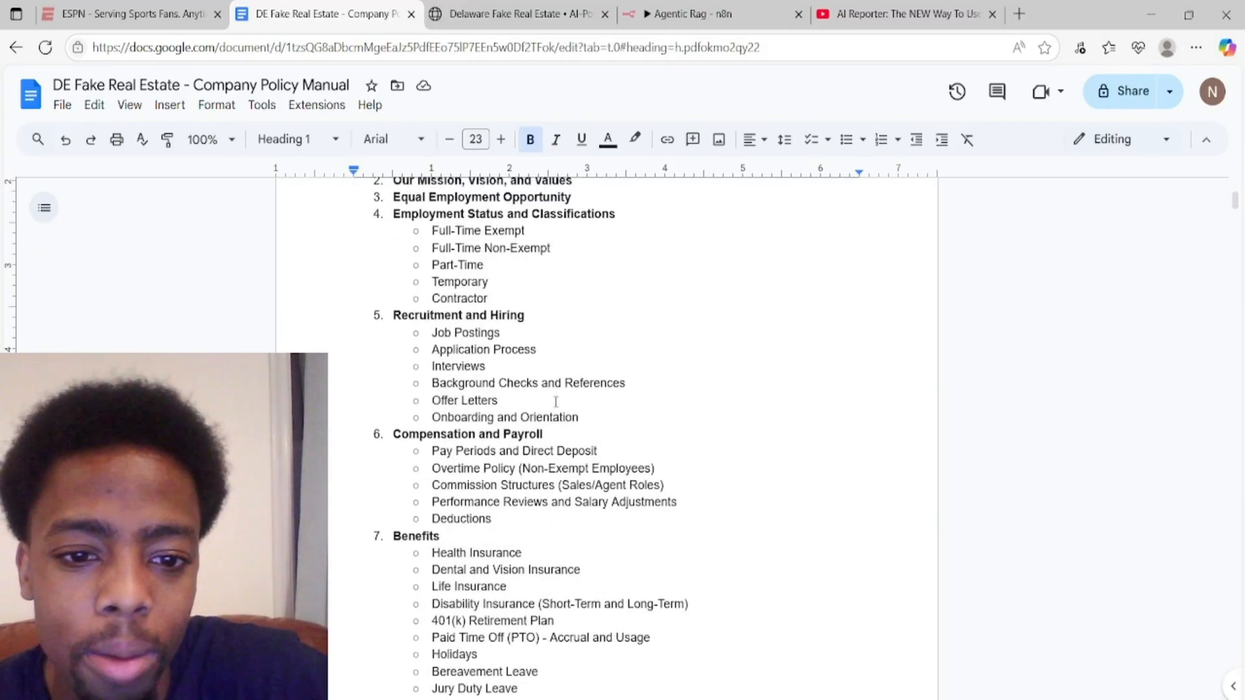
scroll(556, 402, down, 15)
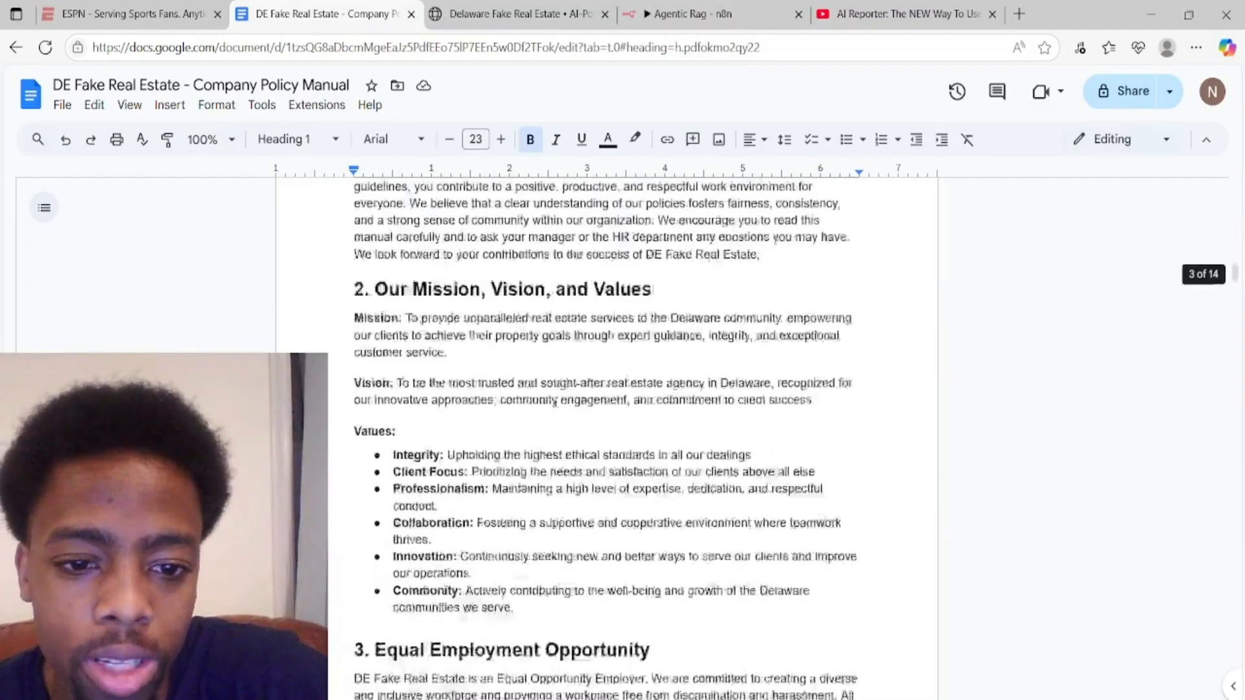
scroll(556, 403, down, 15)
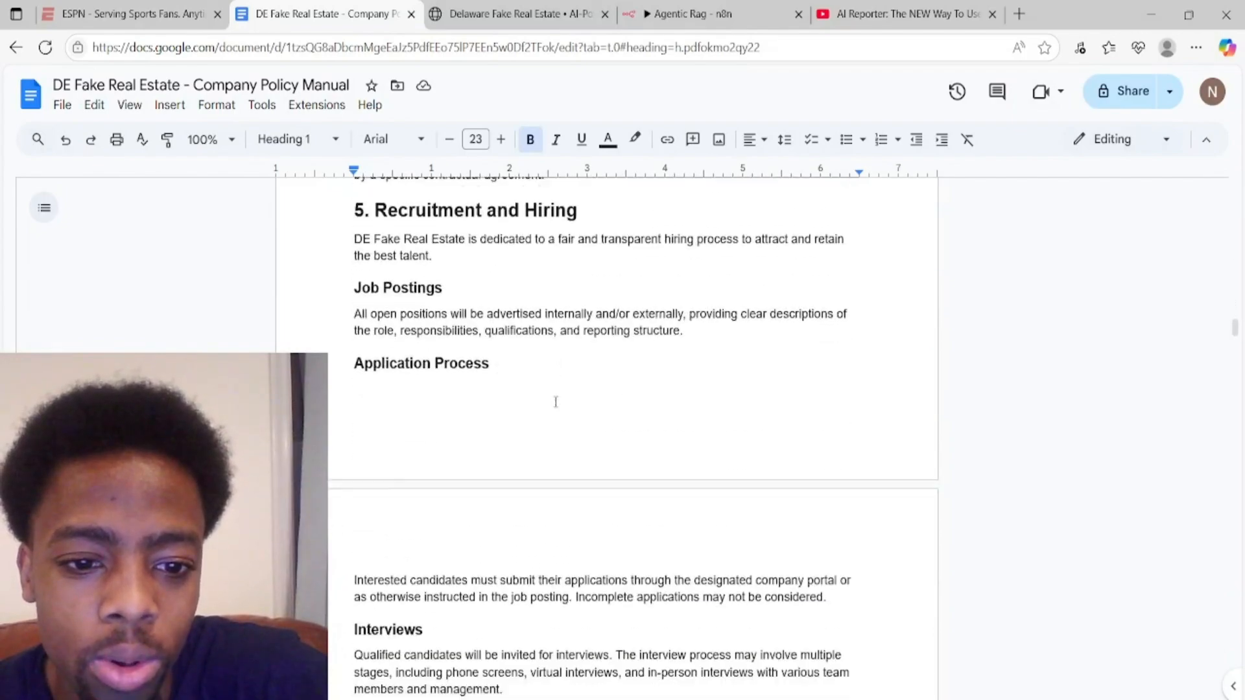
scroll(556, 402, down, 12)
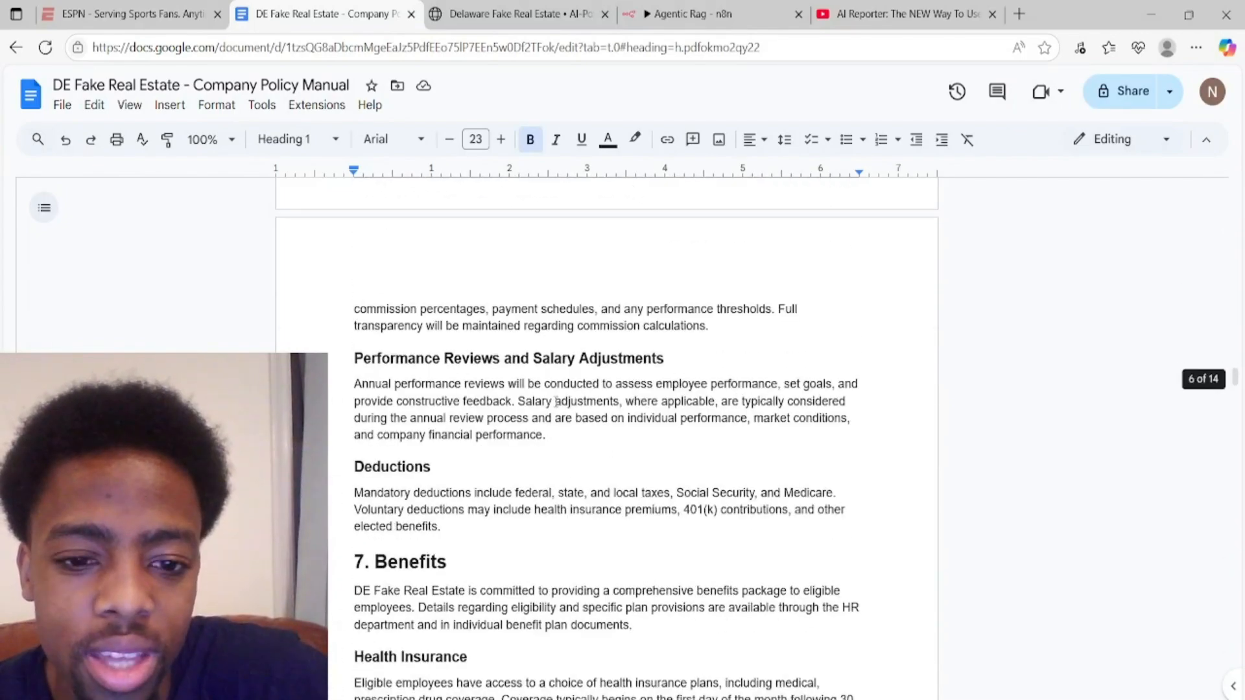
scroll(556, 402, down, 15)
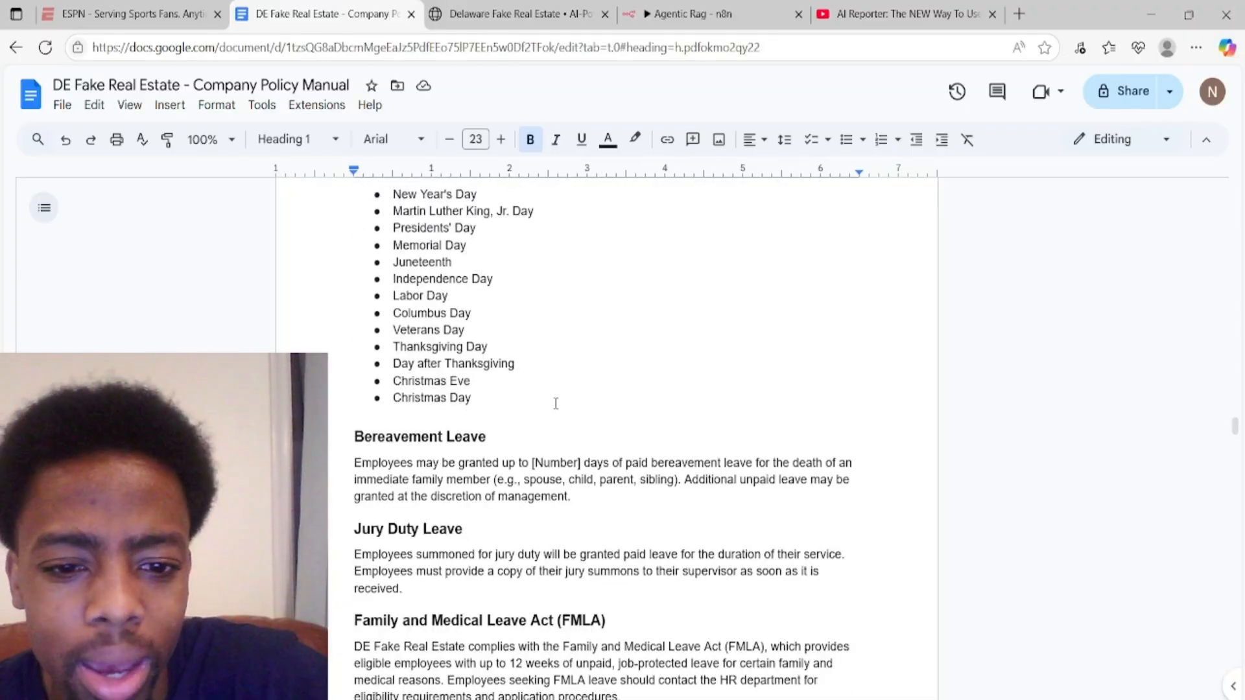
scroll(556, 402, down, 15)
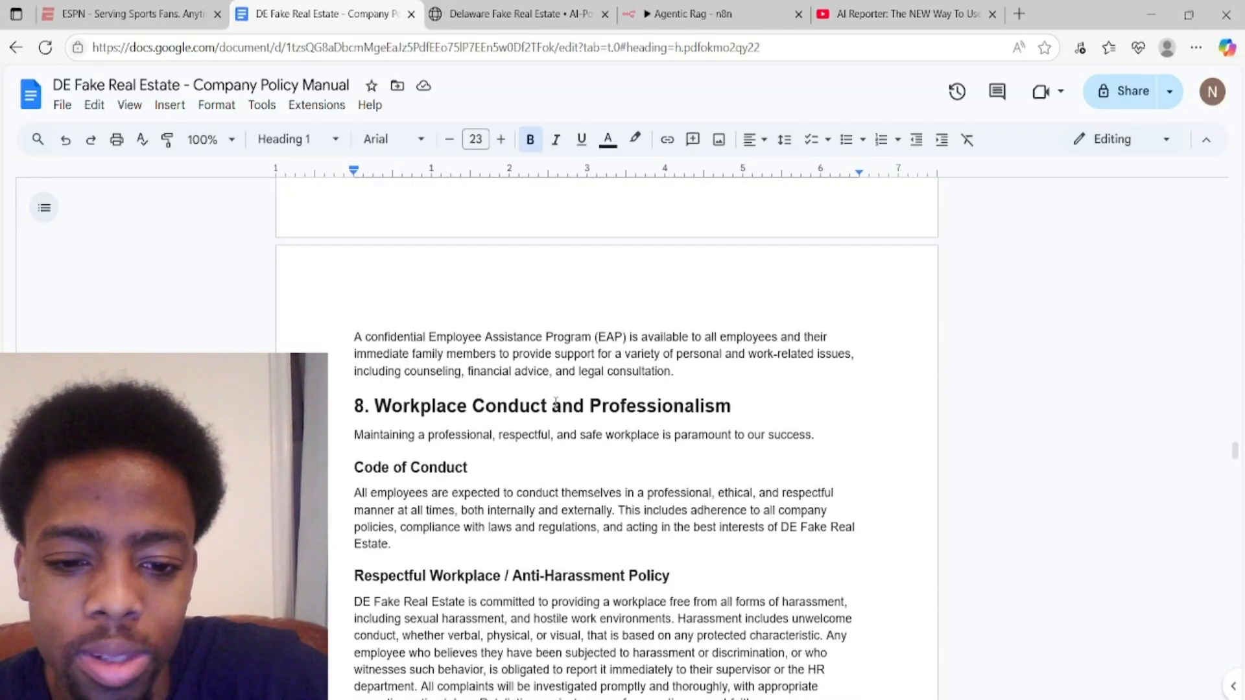
scroll(556, 402, down, 3)
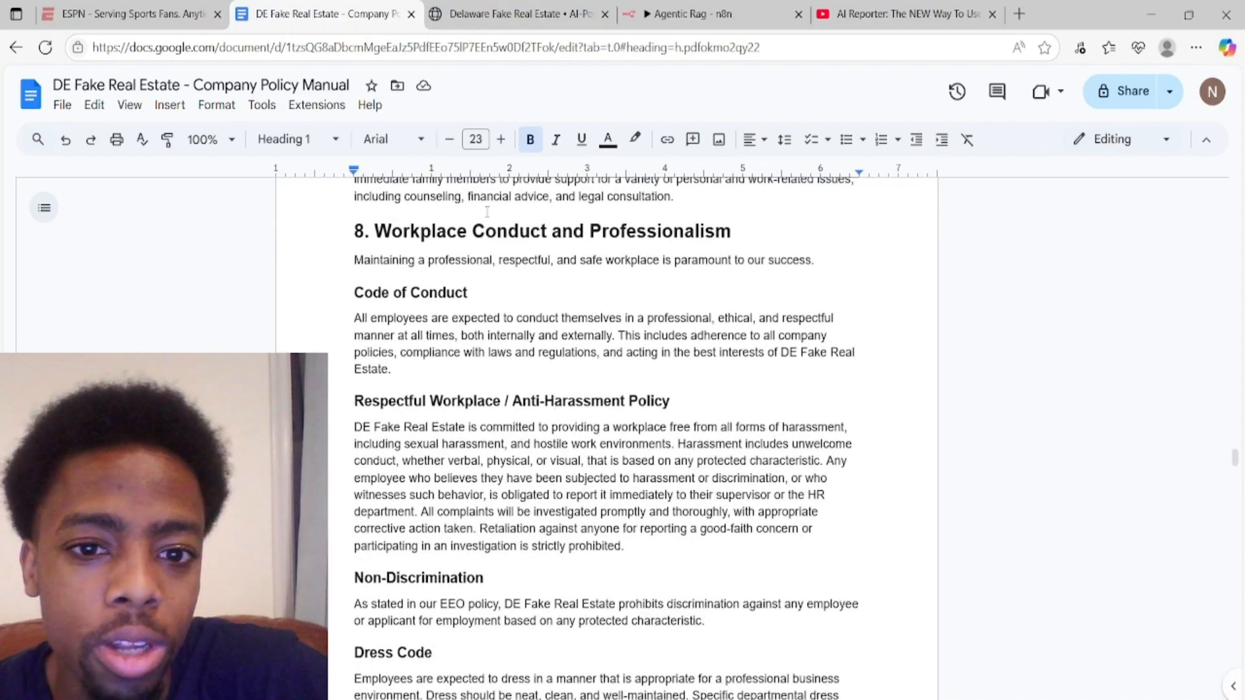
scroll(487, 392, down, 4)
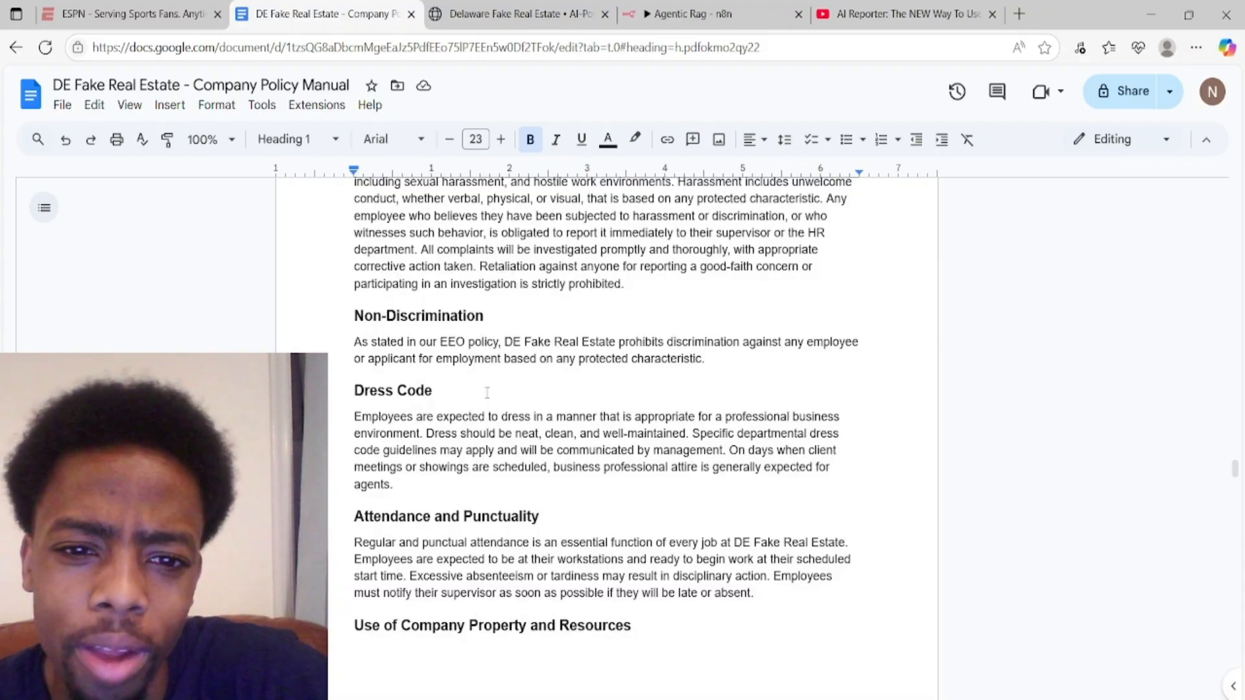
scroll(487, 392, down, 3)
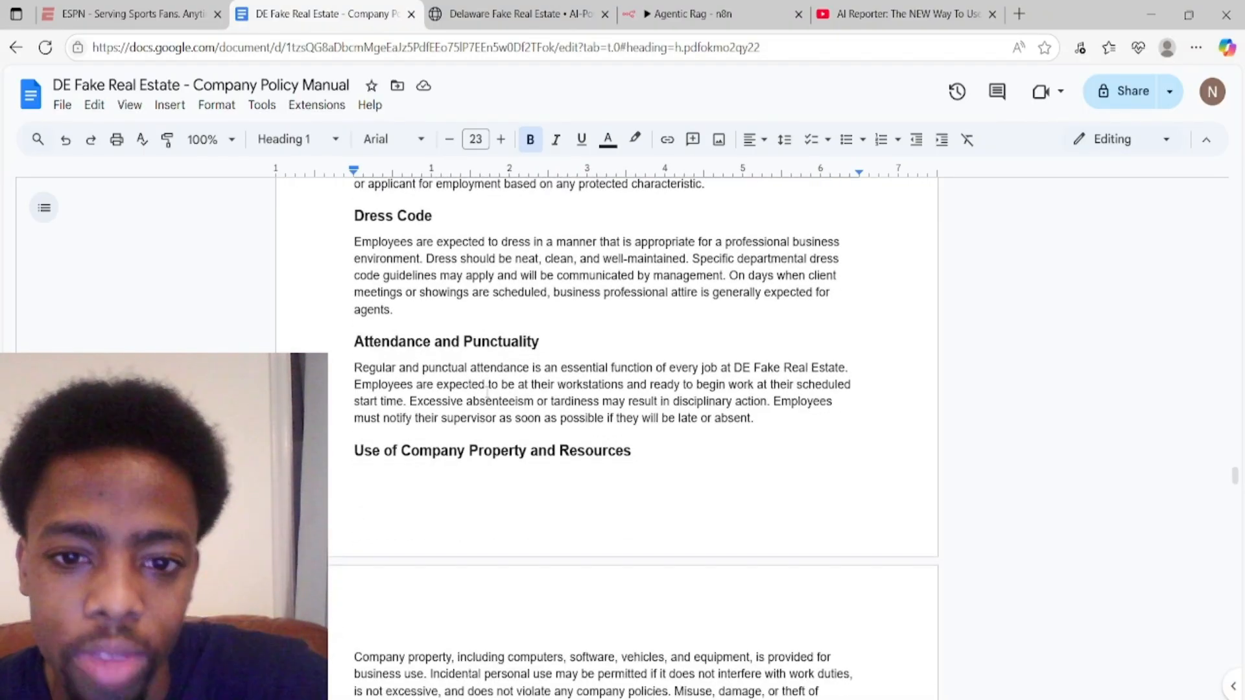
scroll(487, 391, up, 3)
scroll(487, 392, down, 1)
scroll(487, 391, down, 15)
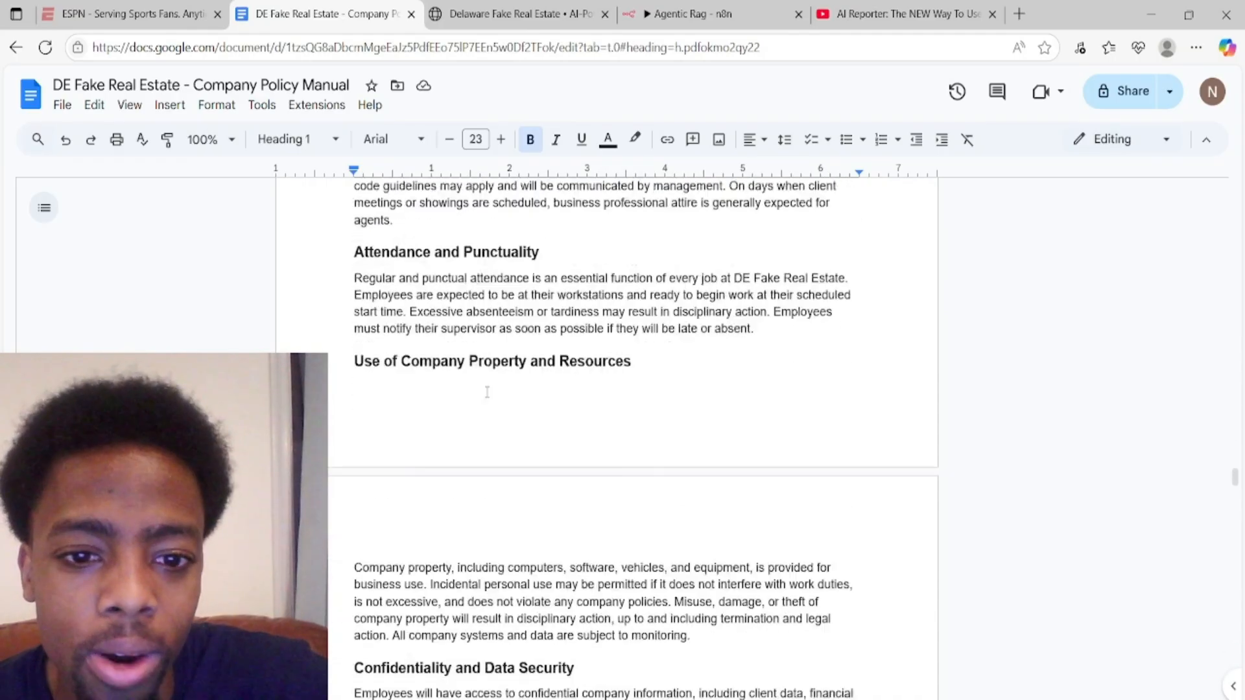
scroll(487, 358, down, 2)
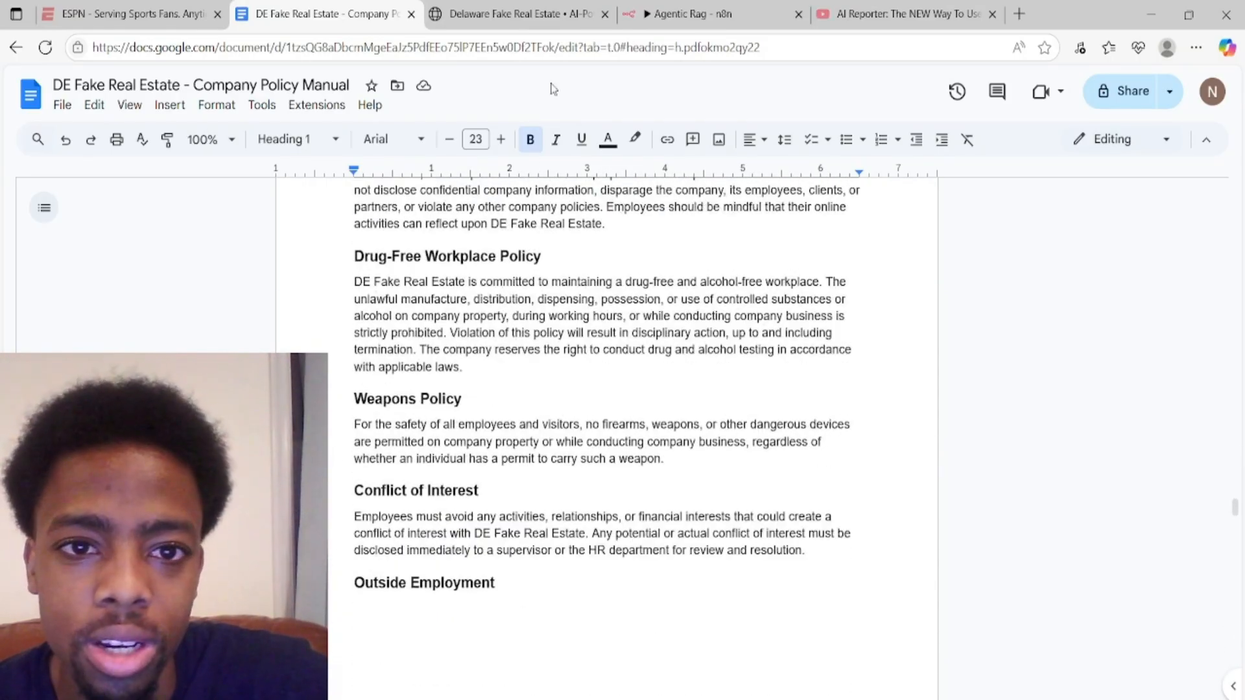
- Review the Agentic Rag workflow in n8n, cross-checking it with the policy manual and the website's AI assistant
click(668, 3)
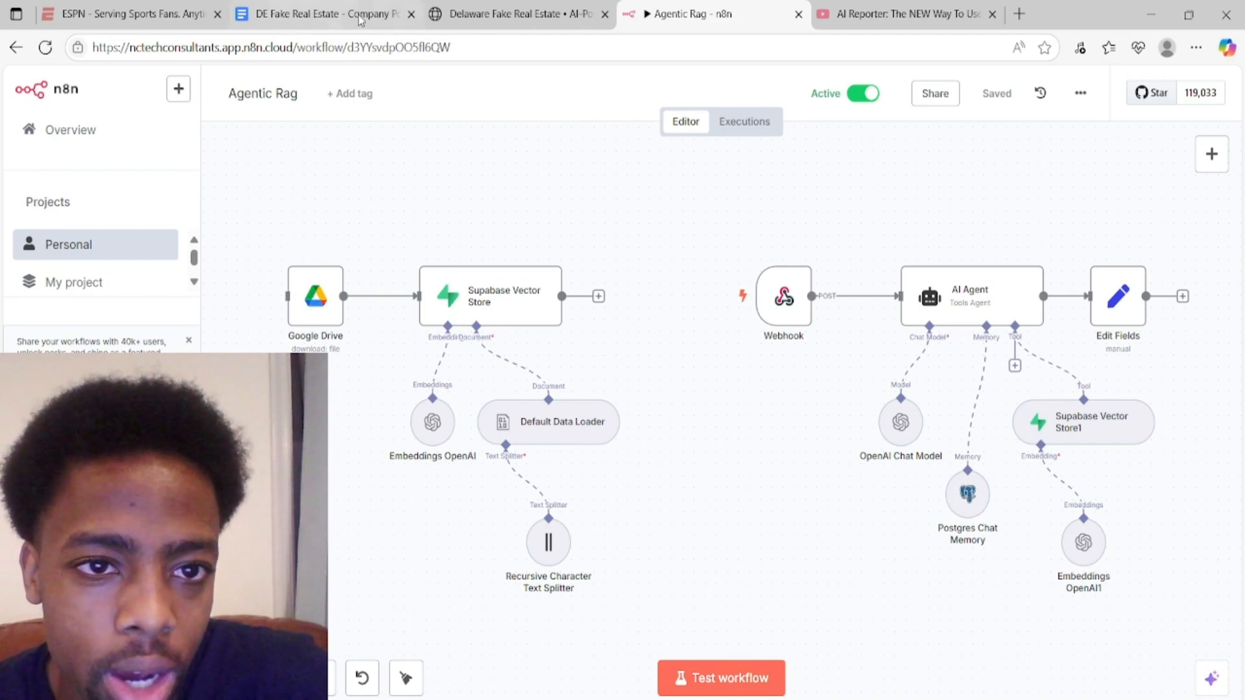
click(327, 14)
click(724, 12)
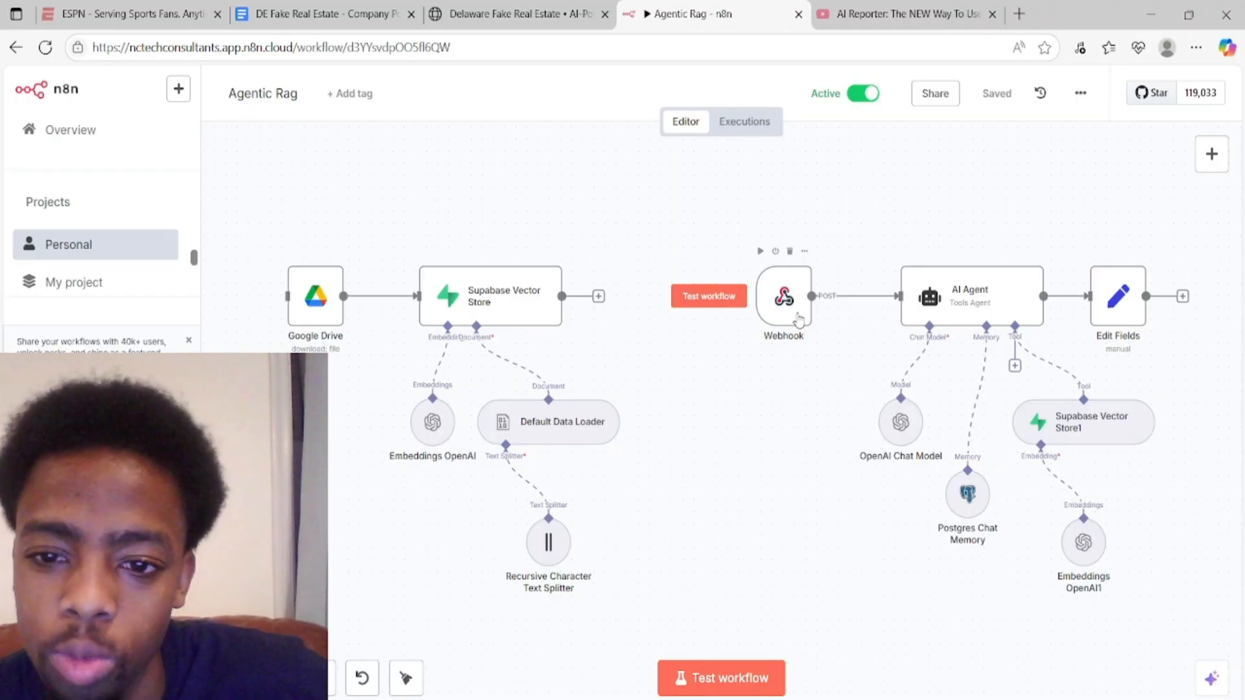
click(535, 18)
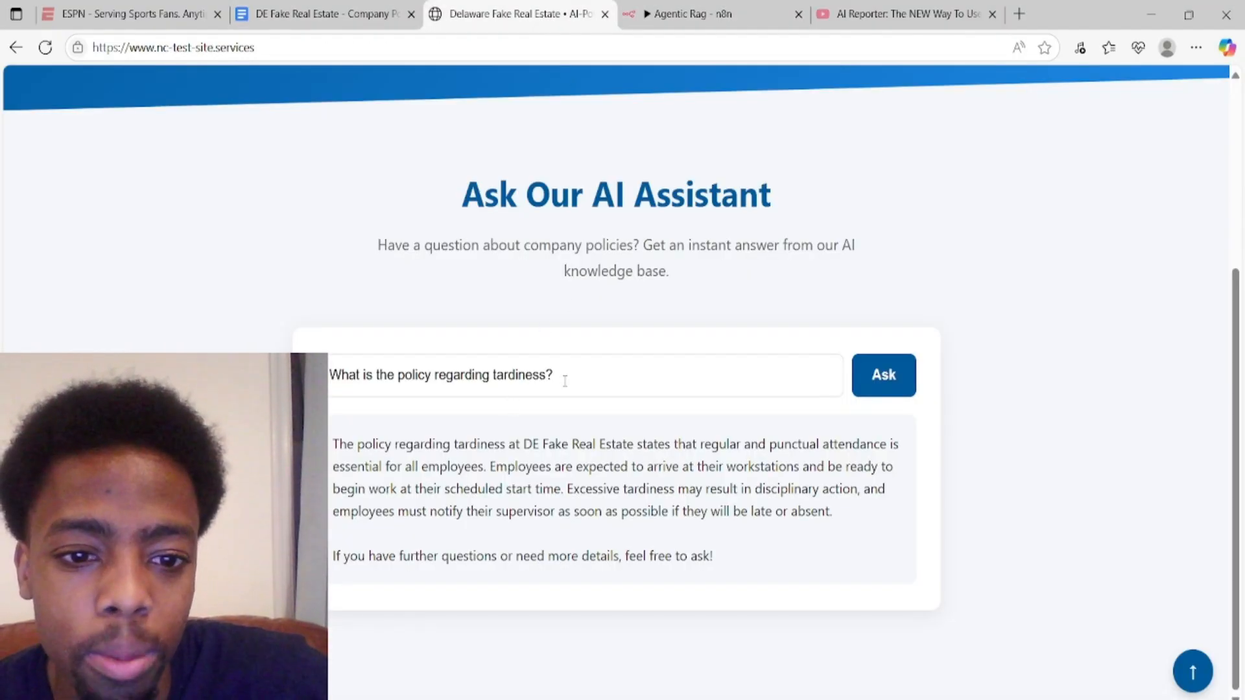
click(759, 14)
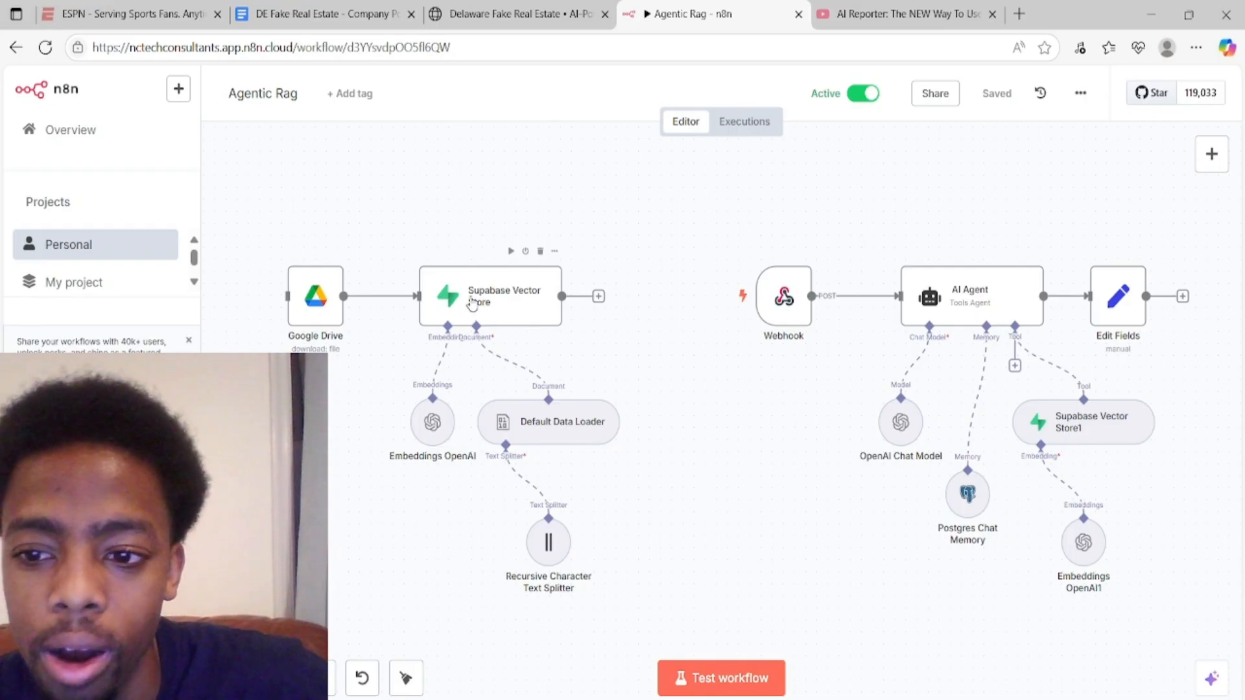
scroll(472, 308, up, 1)
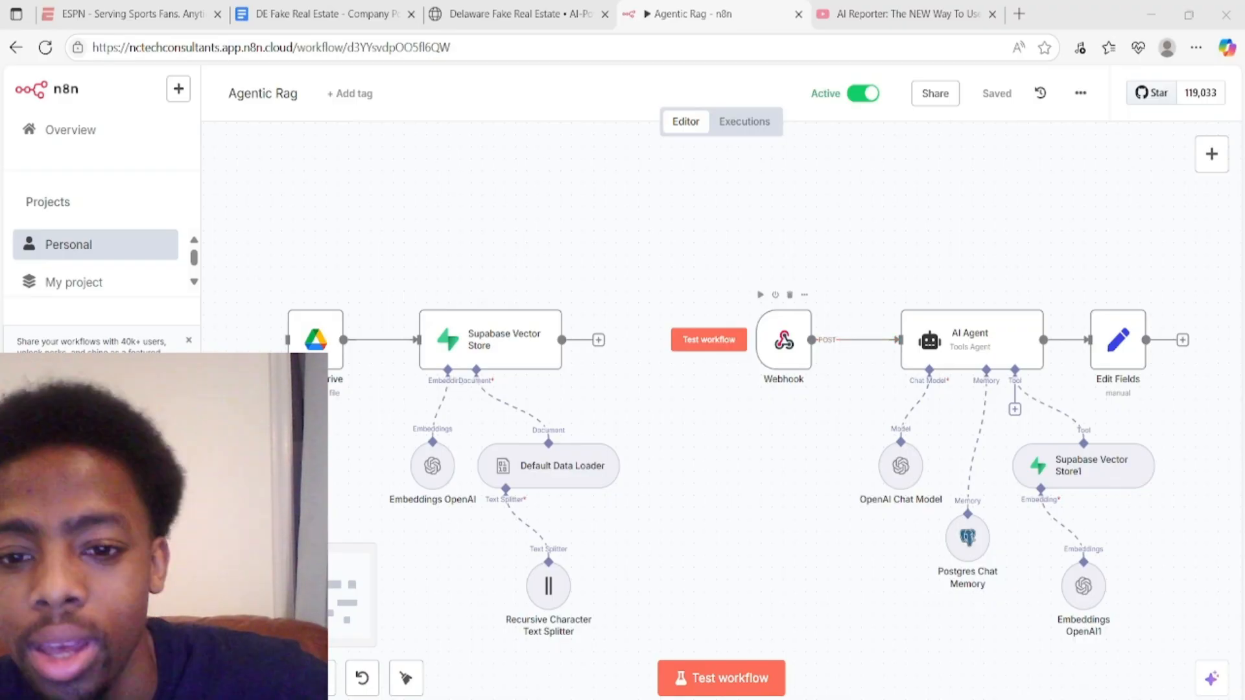
- Return to the Delaware Fake Real Estate site and ask the AI assistant "What is the remote work policy?"
click(518, 14)
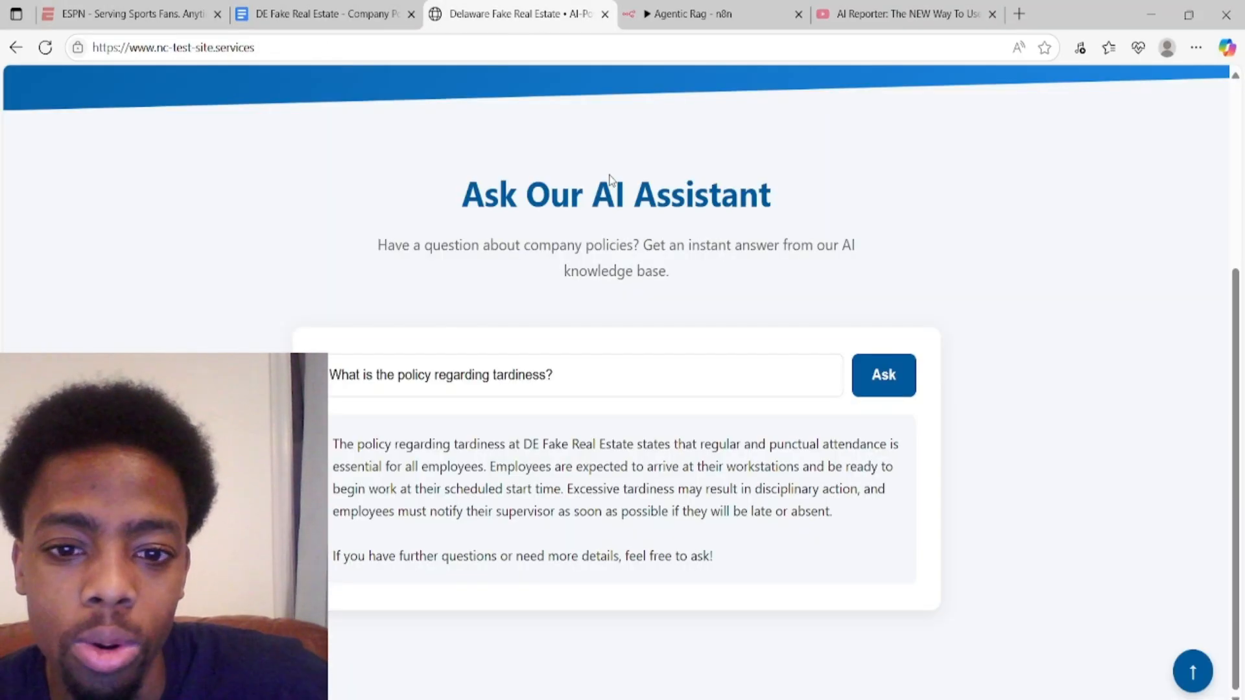
click(584, 386)
key(ctrl+a)
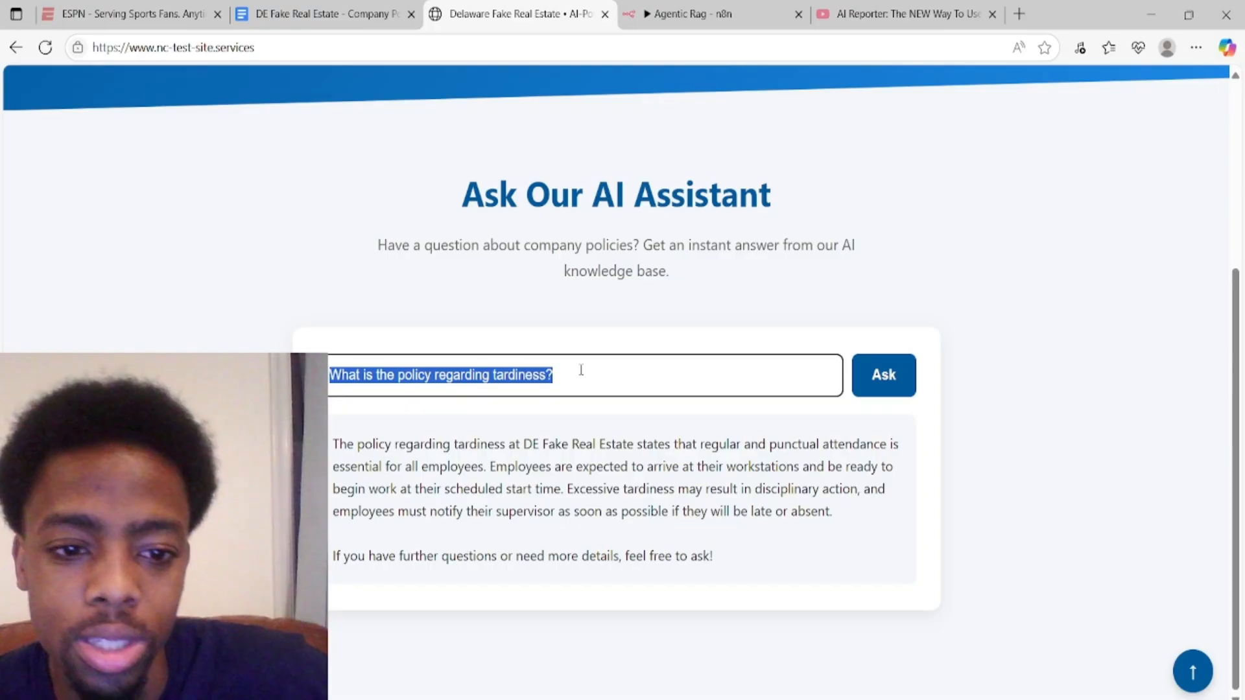
text(what is the remo)
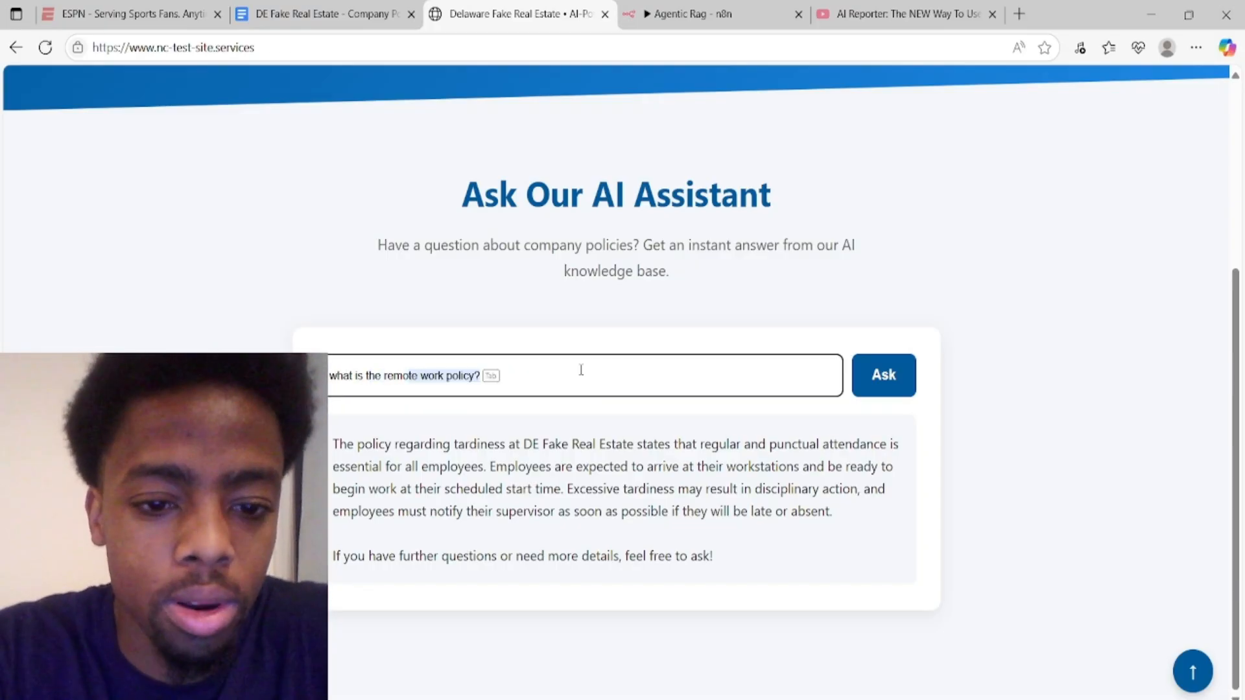
key(Tab)
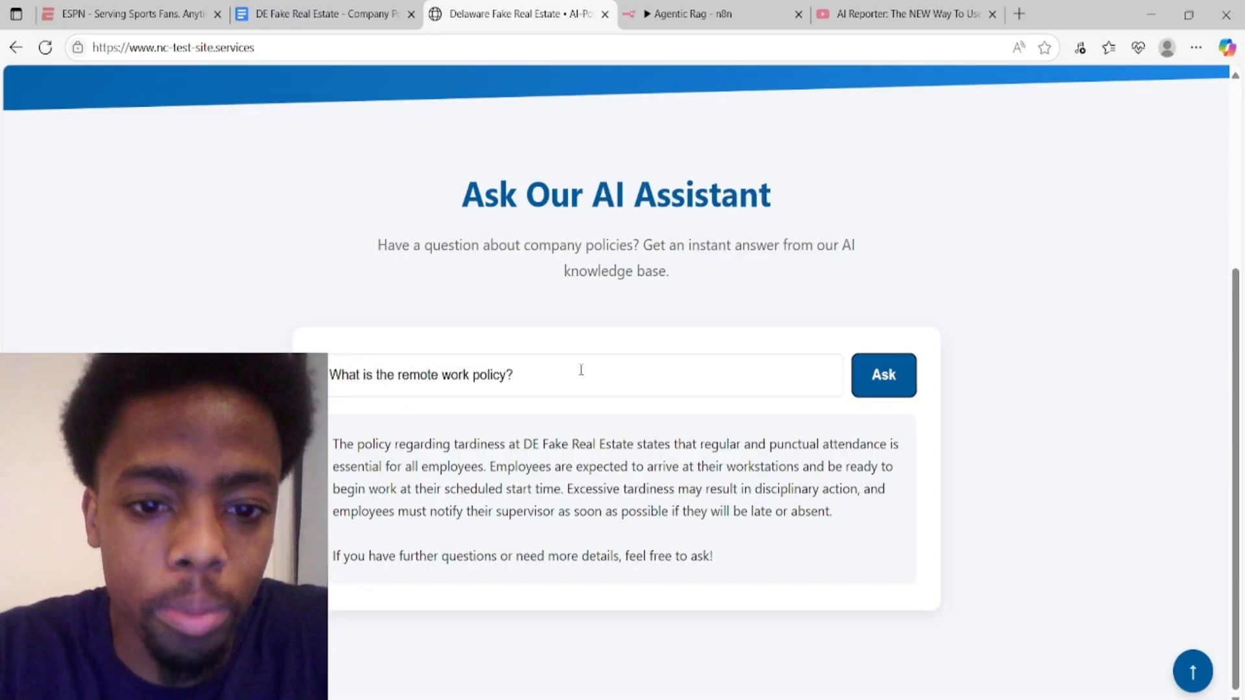
click(882, 388)
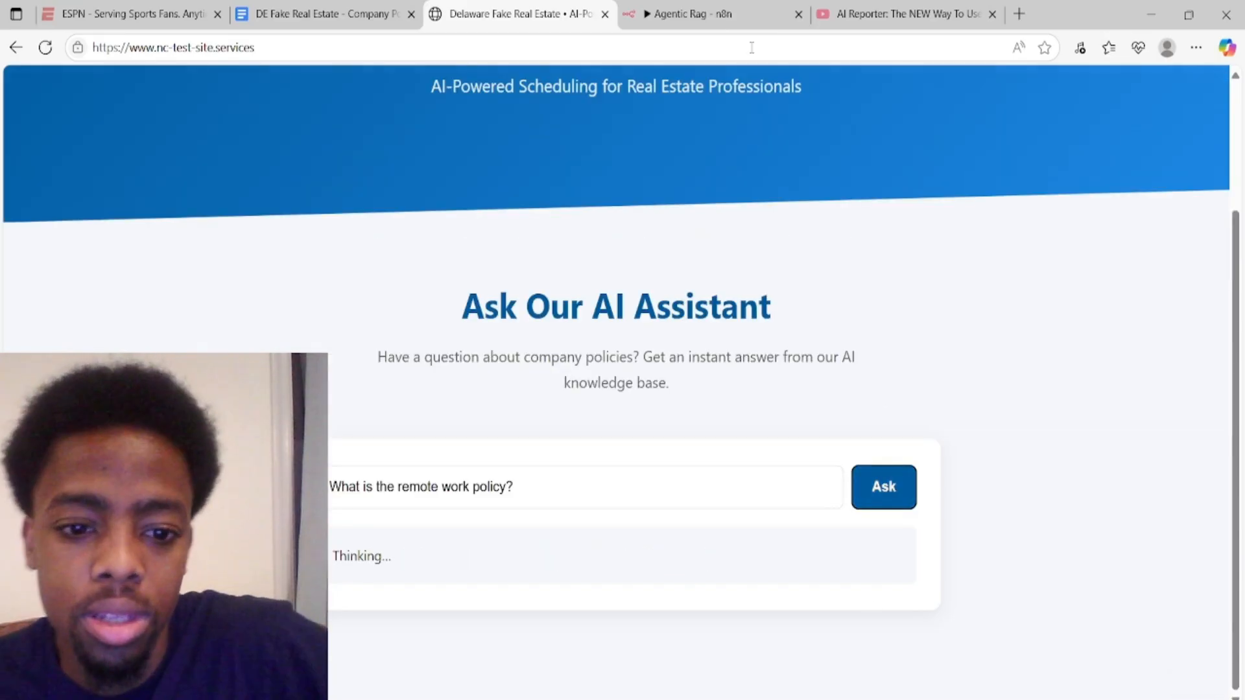
- Inspect the Webhook and AI Agent nodes in the n8n workflow, and read the assistant's remote work answer back on the website
click(667, 6)
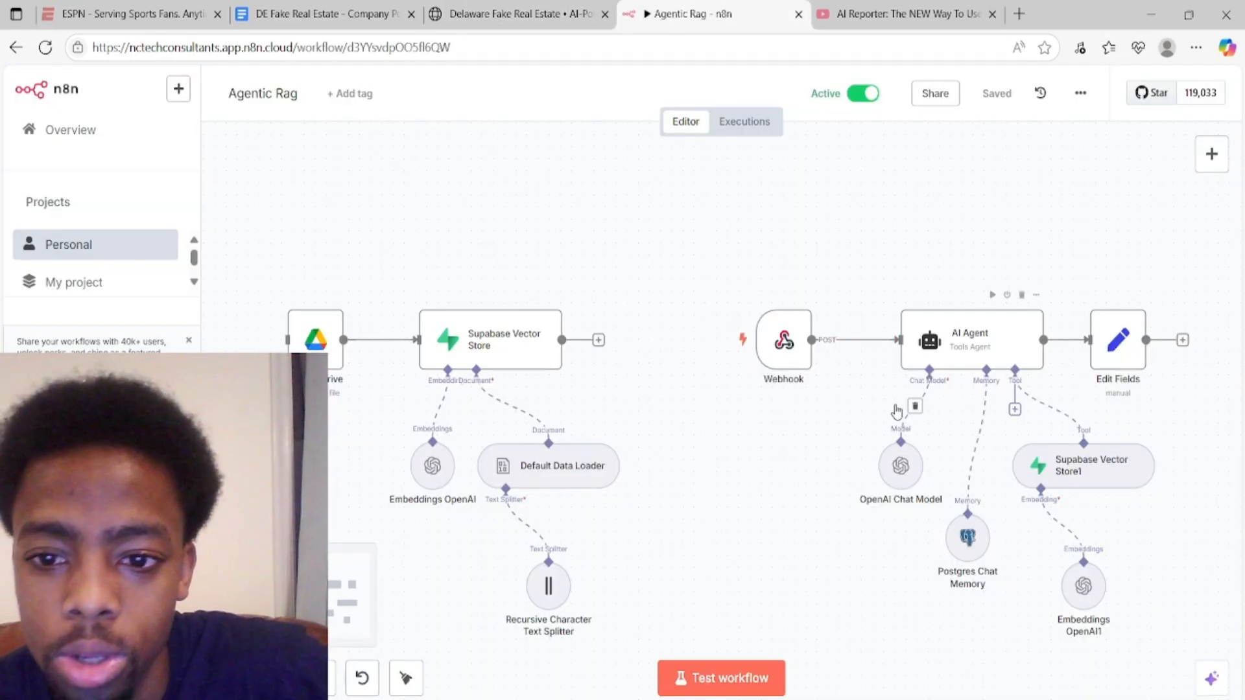
mouse_move(785, 342)
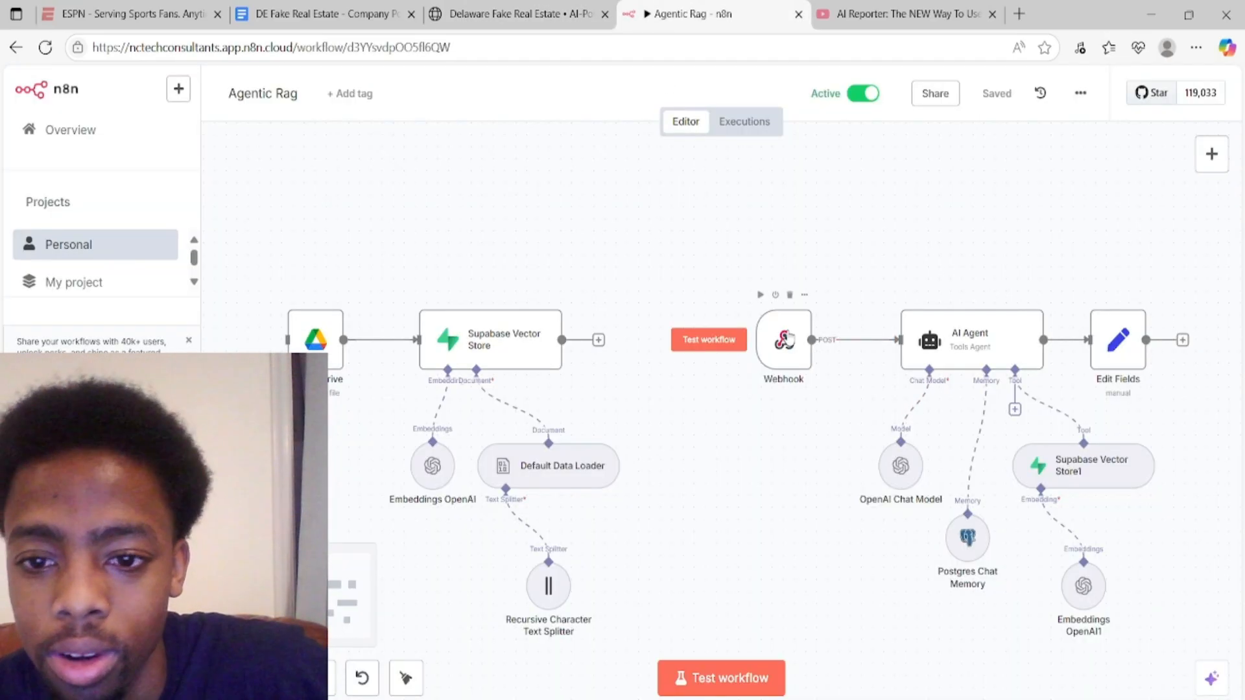
mouse_move(989, 319)
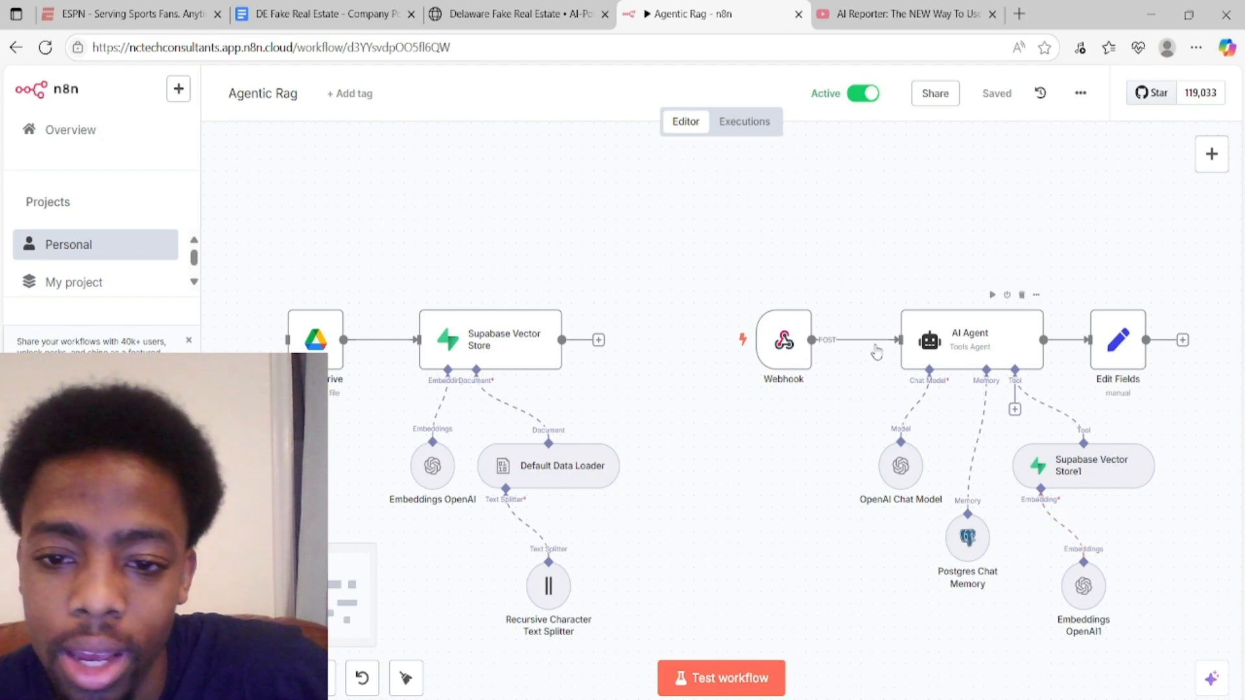
click(530, 8)
scroll(372, 425, down, 1)
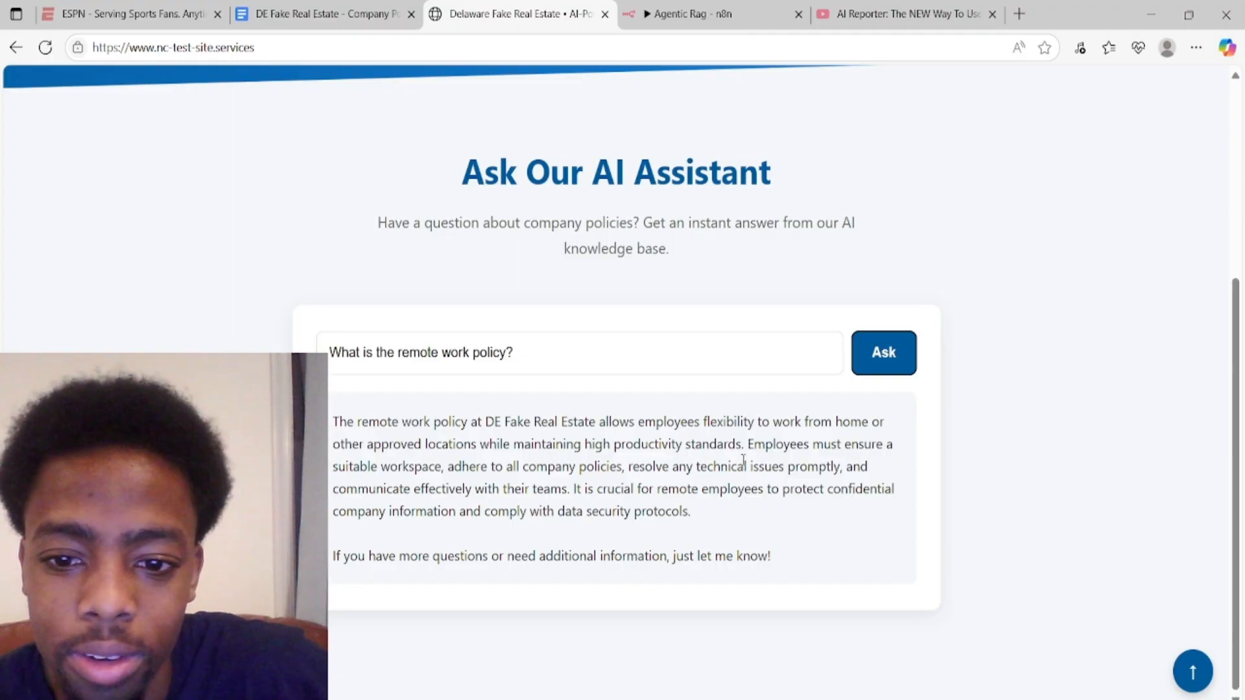
- Look over the Delaware Fake Real Estate page and its remote work policy answer, and return to the Agentic Rag workflow in n8n
scroll(577, 293, up, 5)
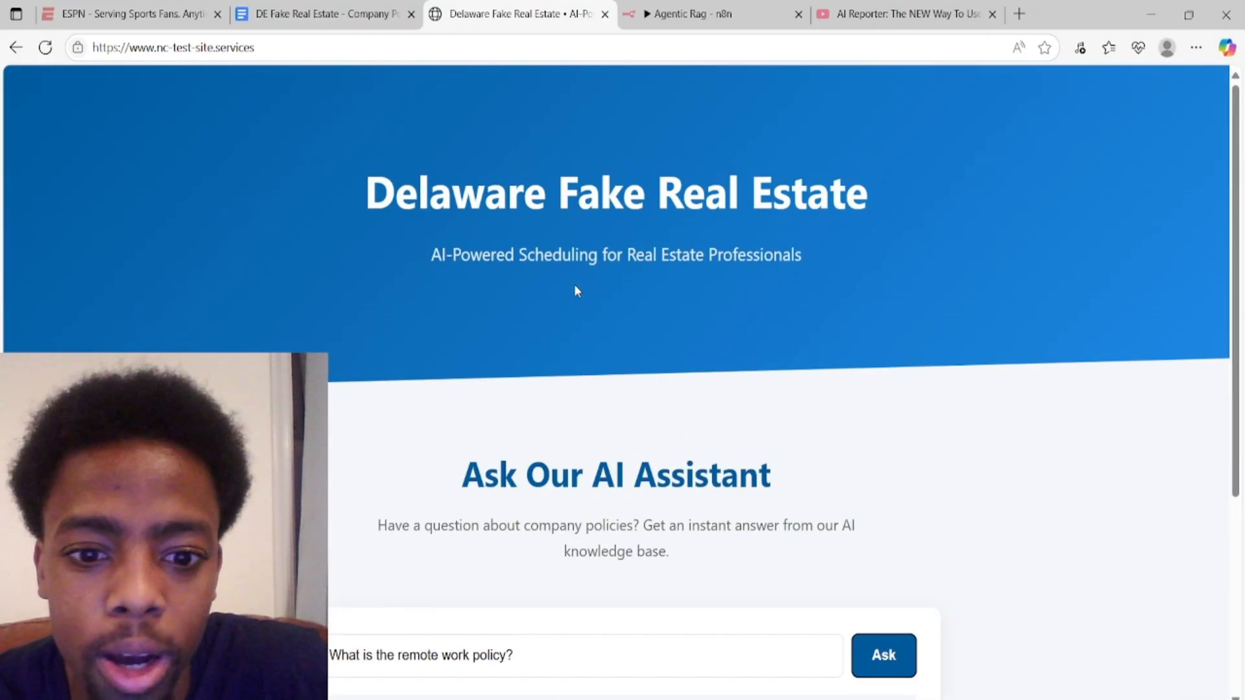
scroll(577, 290, down, 4)
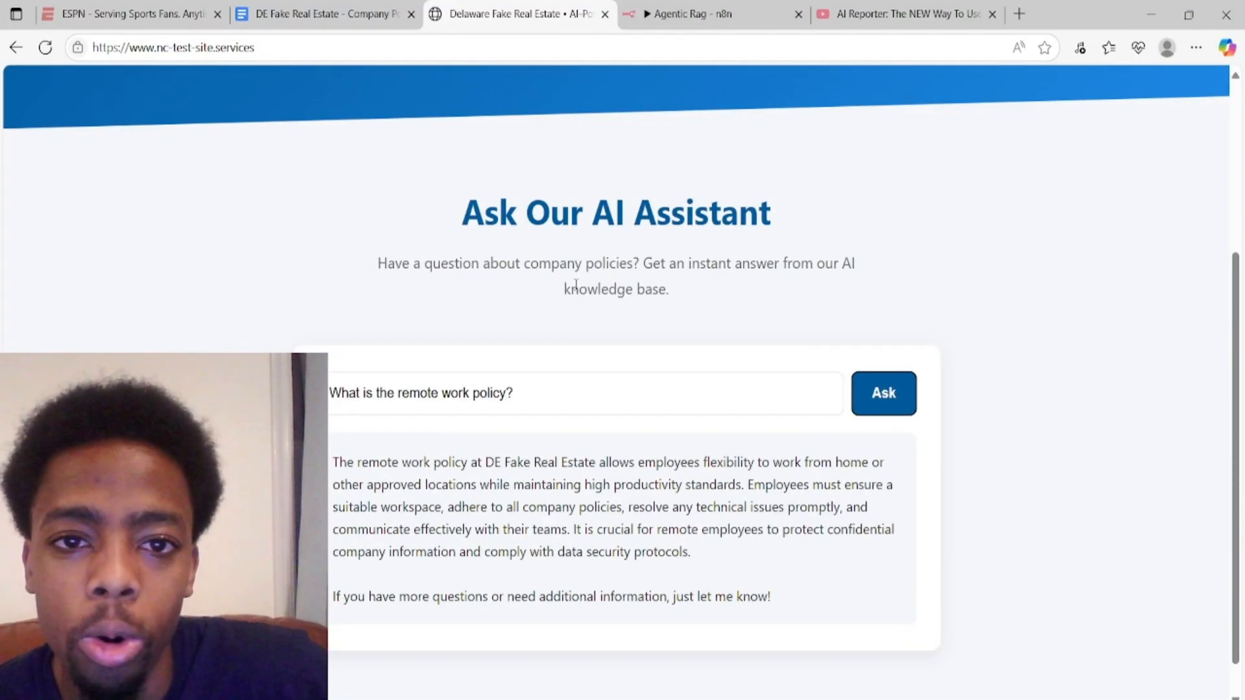
scroll(576, 285, up, 4)
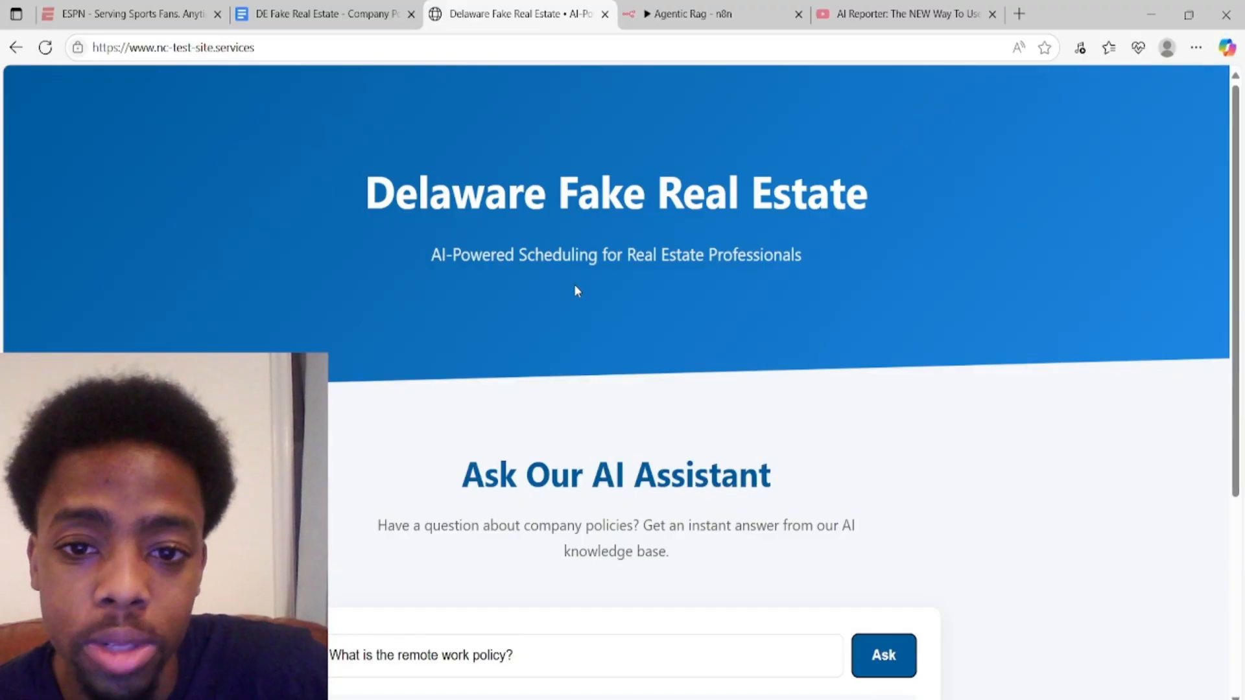
scroll(576, 290, down, 4)
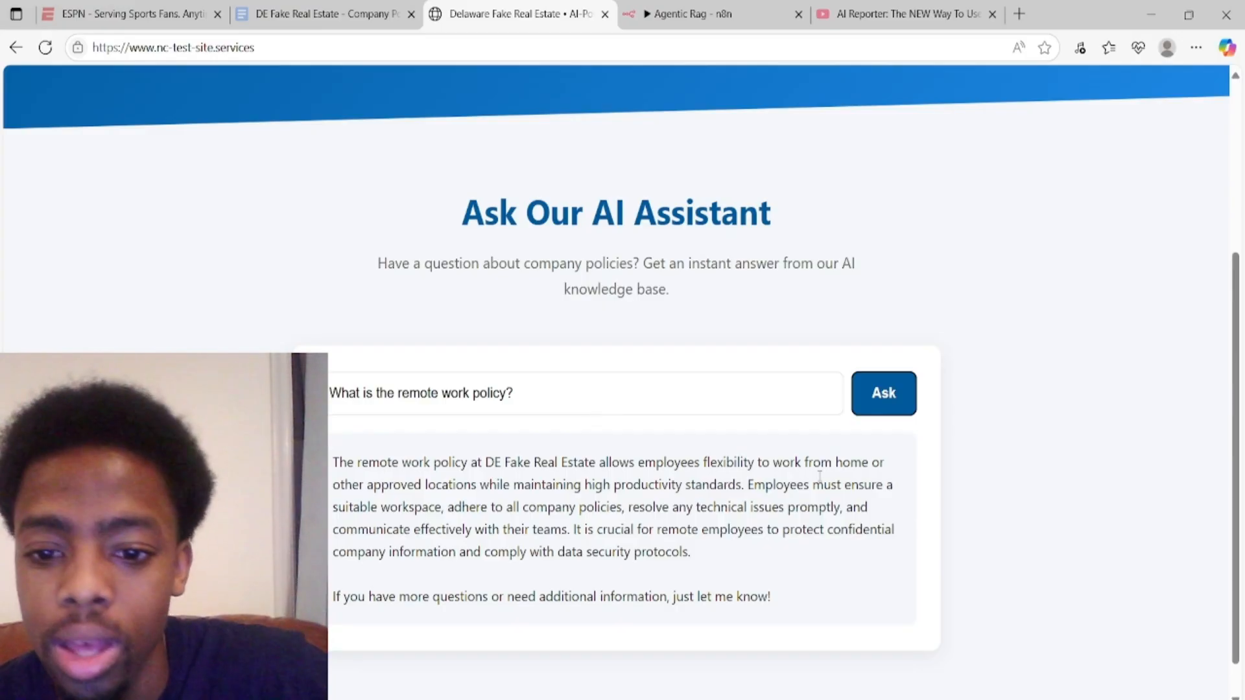
scroll(673, 391, up, 4)
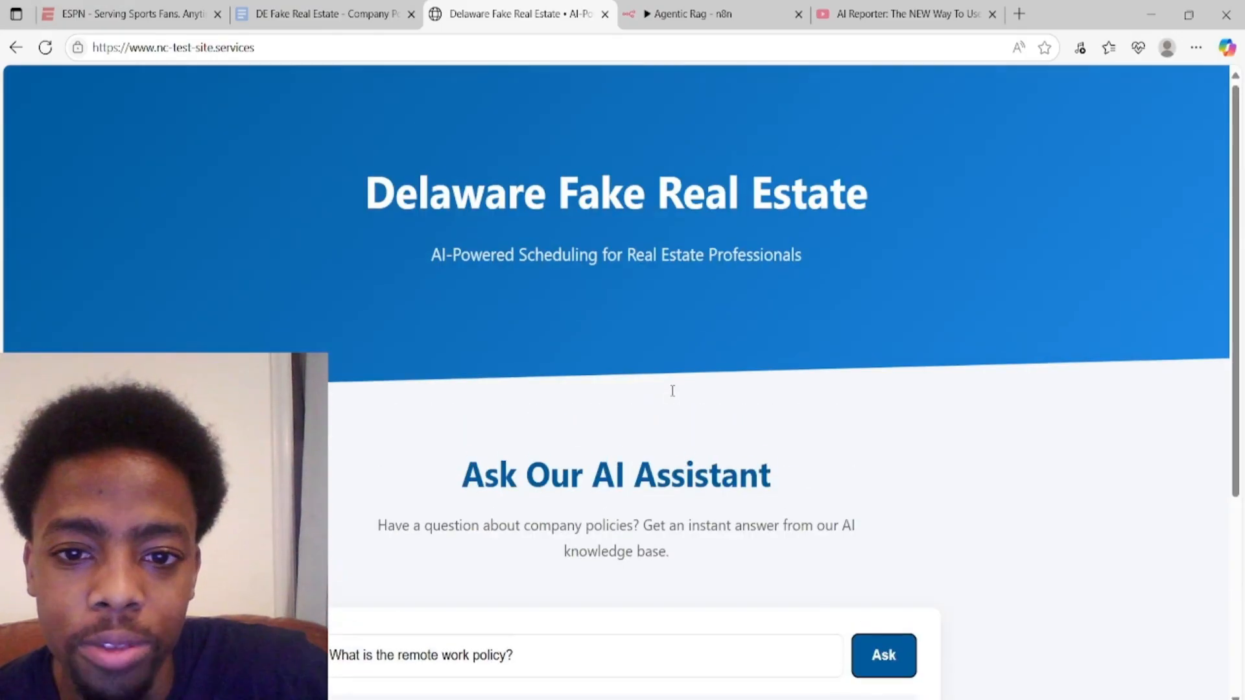
click(737, 8)
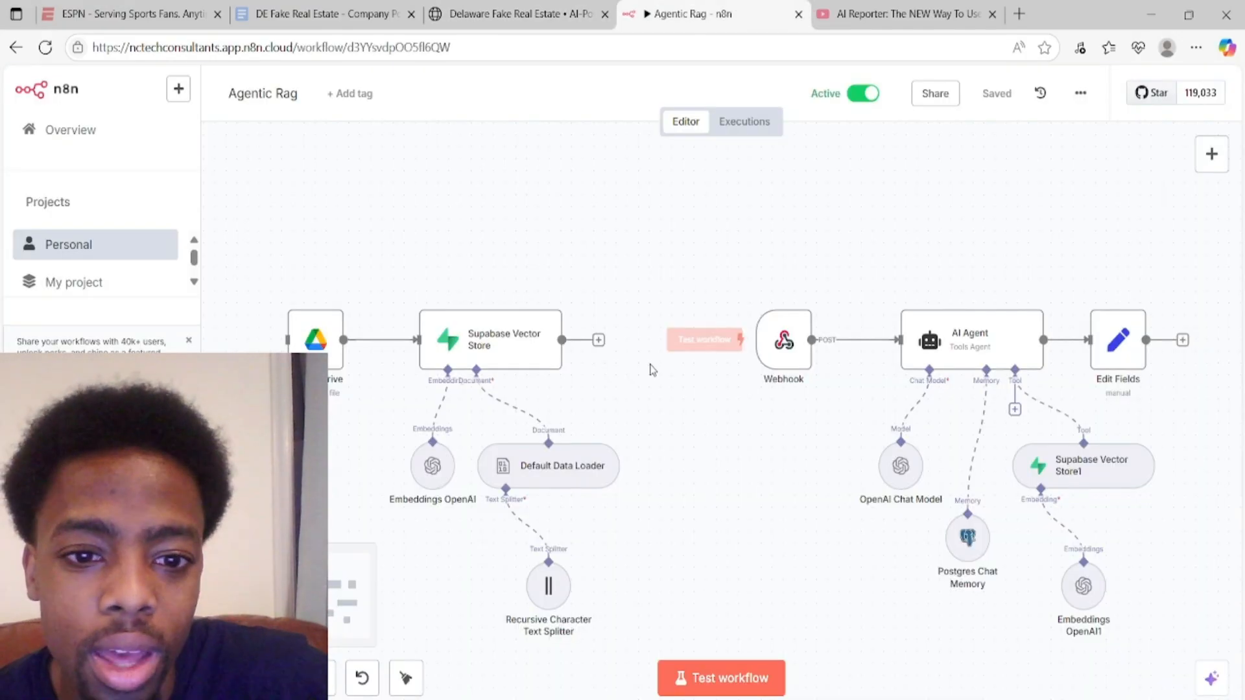